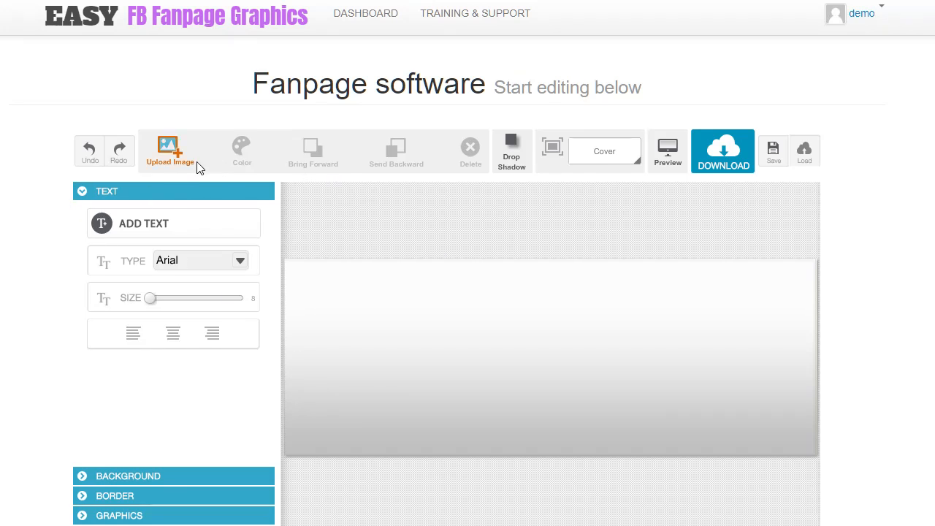
- Try the Profile, Milestone and Fangate size presets on the canvas
left_click(602, 152)
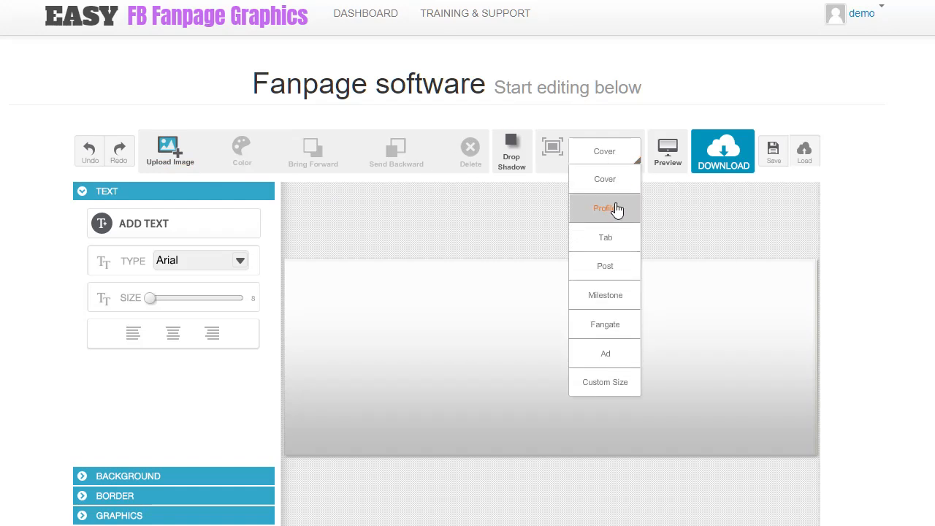
left_click(614, 218)
left_click(604, 151)
left_click(610, 296)
left_click(609, 155)
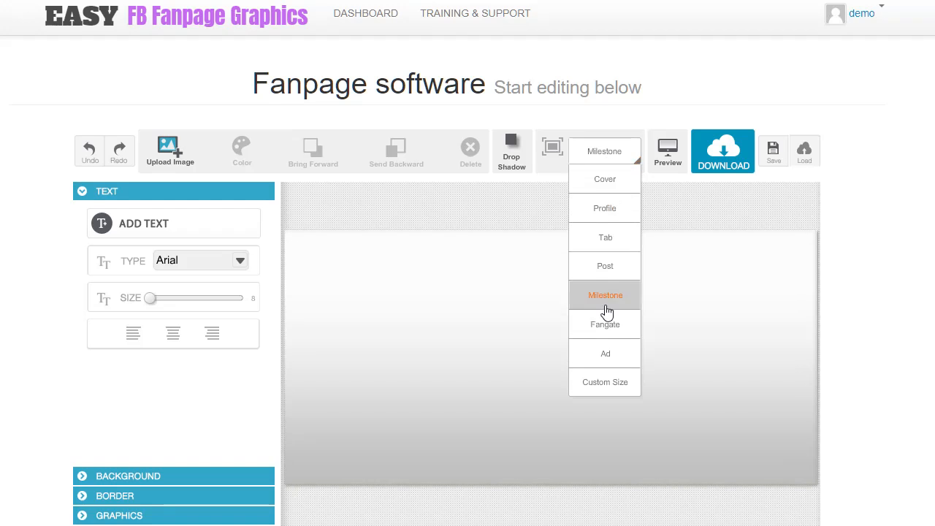
left_click(618, 332)
- Give the canvas a custom size of 900 by 900 px
left_click(606, 150)
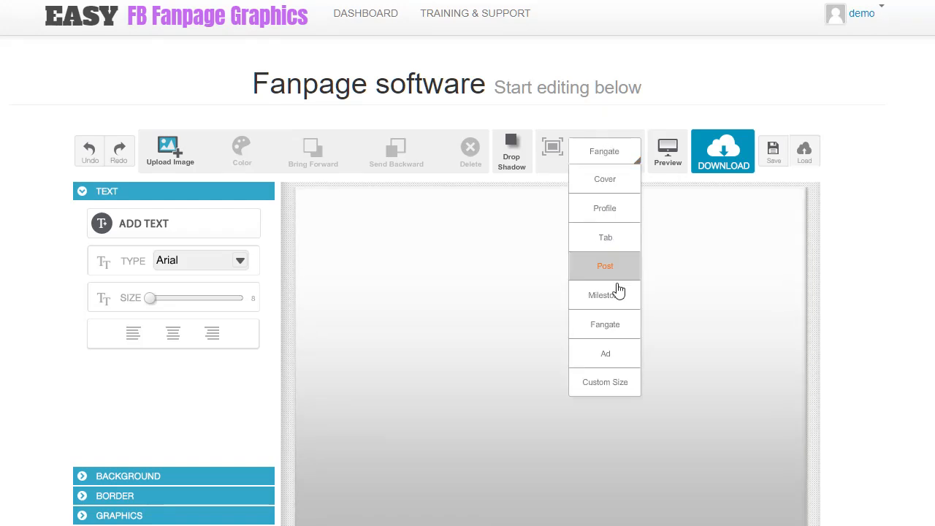
left_click(609, 381)
type("900")
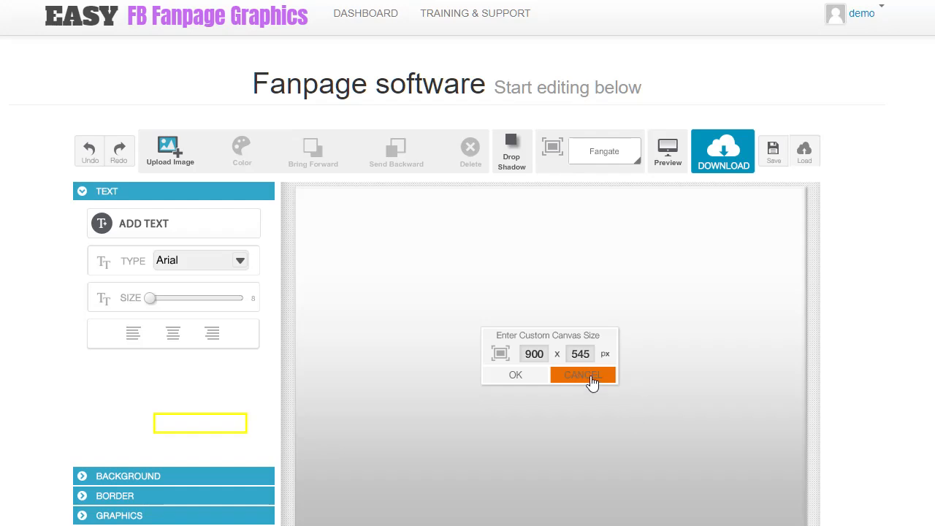
double_click(588, 353)
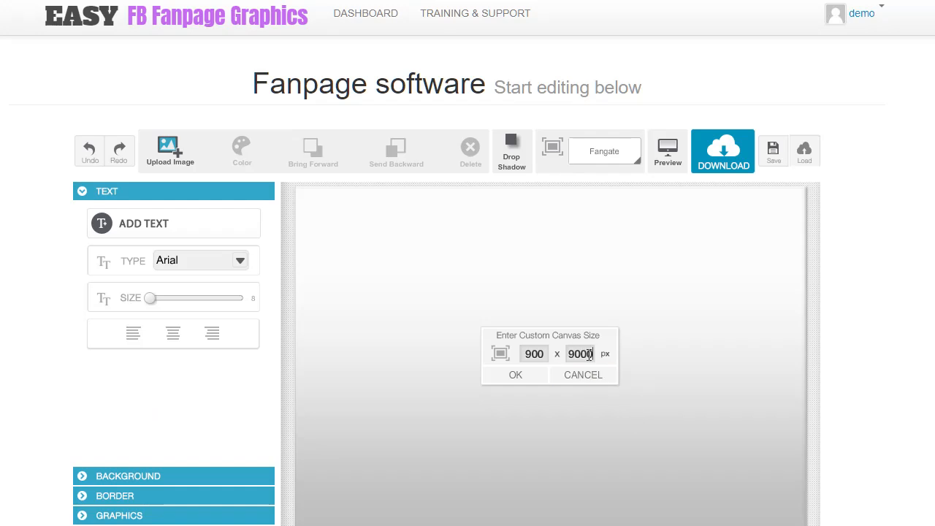
left_click(520, 376)
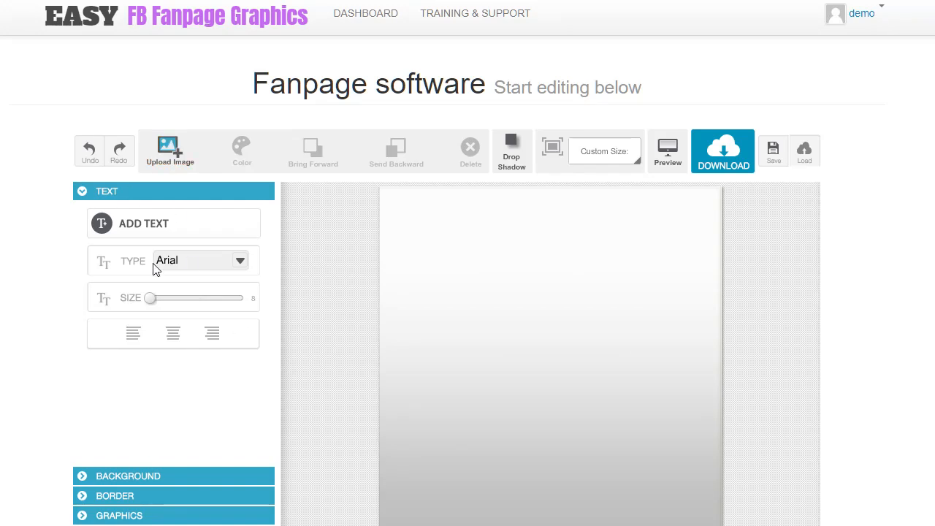
- Look through the background, border, graphics and shapes collections
left_click(94, 476)
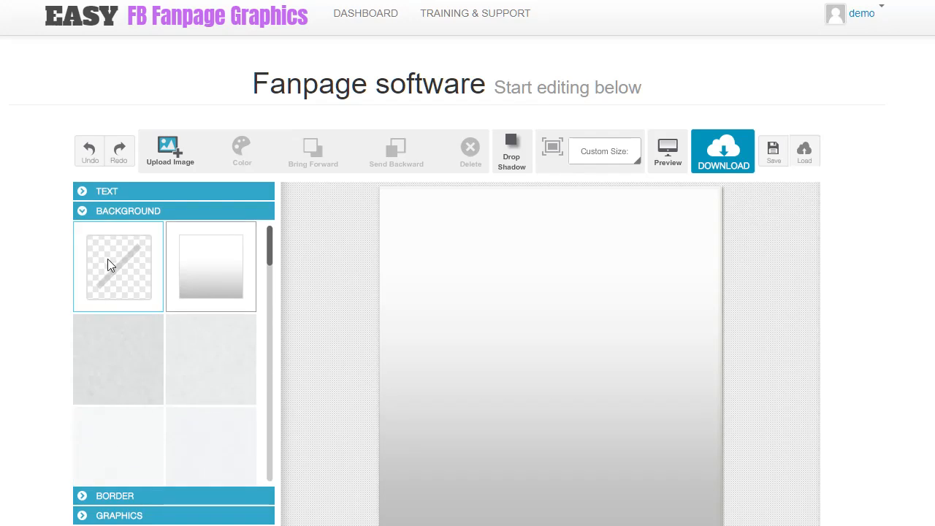
left_click(127, 501)
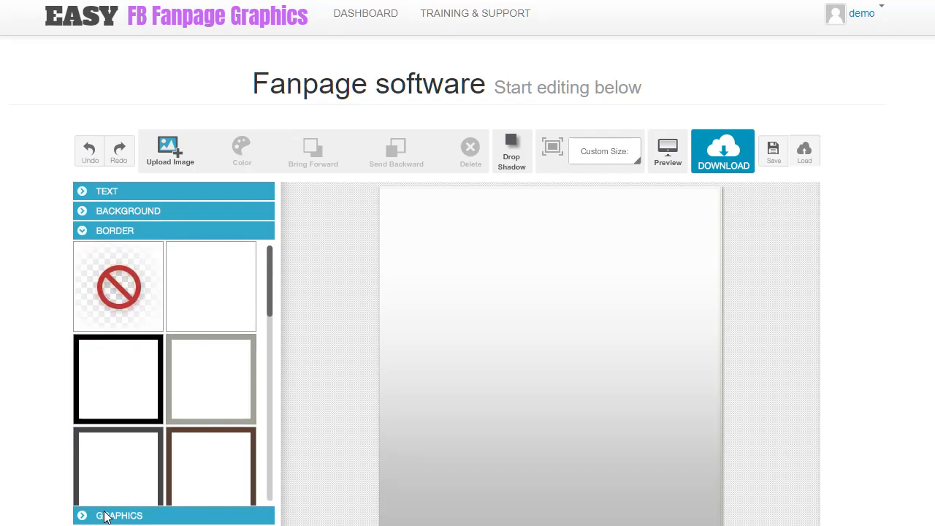
left_click(108, 511)
left_click(106, 525)
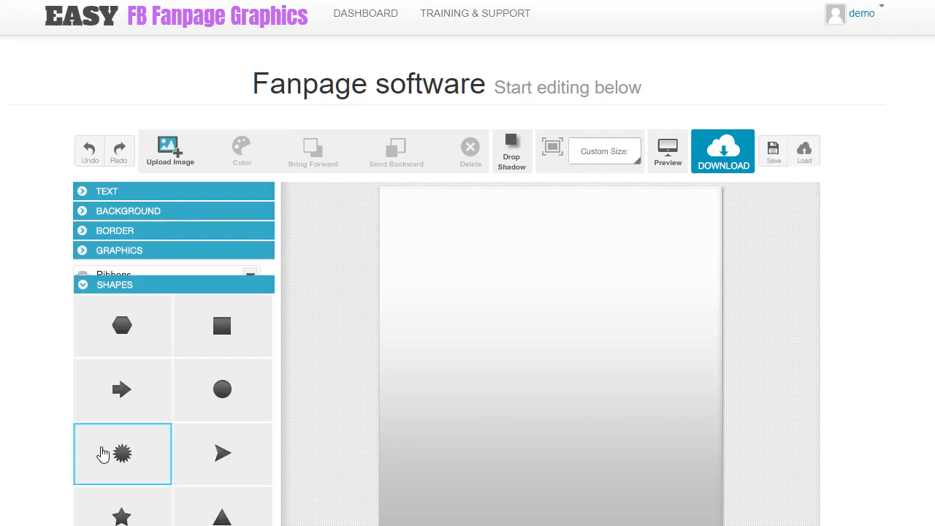
- Load the Hotel Discounts template from the Post templates onto the canvas
left_click(108, 525)
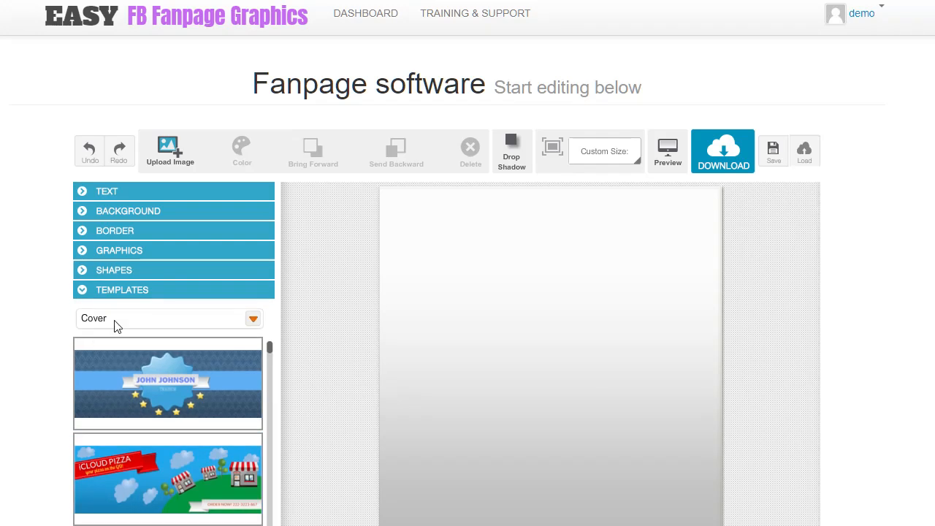
left_click(255, 321)
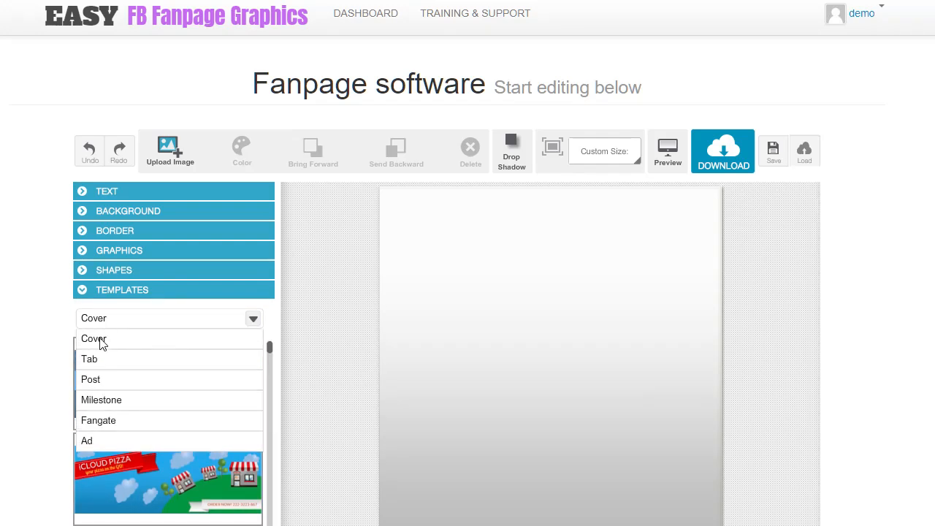
left_click(115, 385)
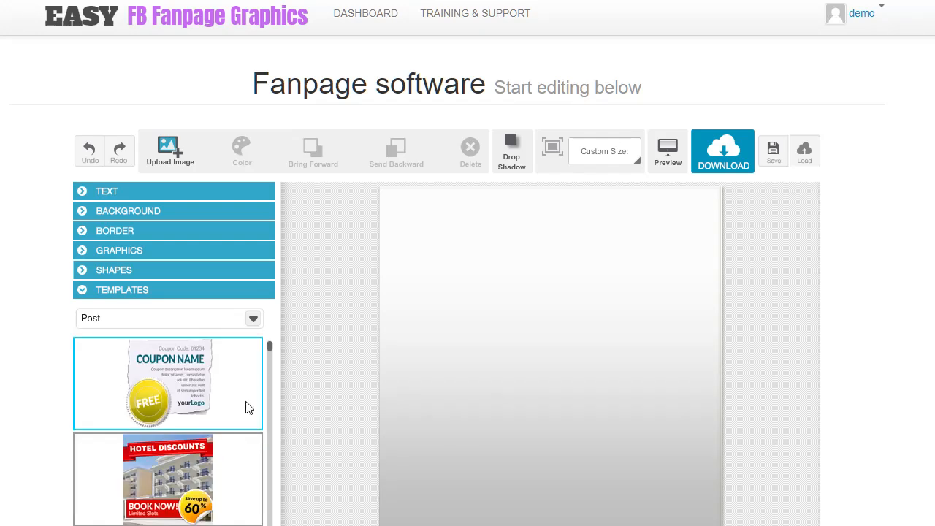
scroll(271, 352, "down", 3)
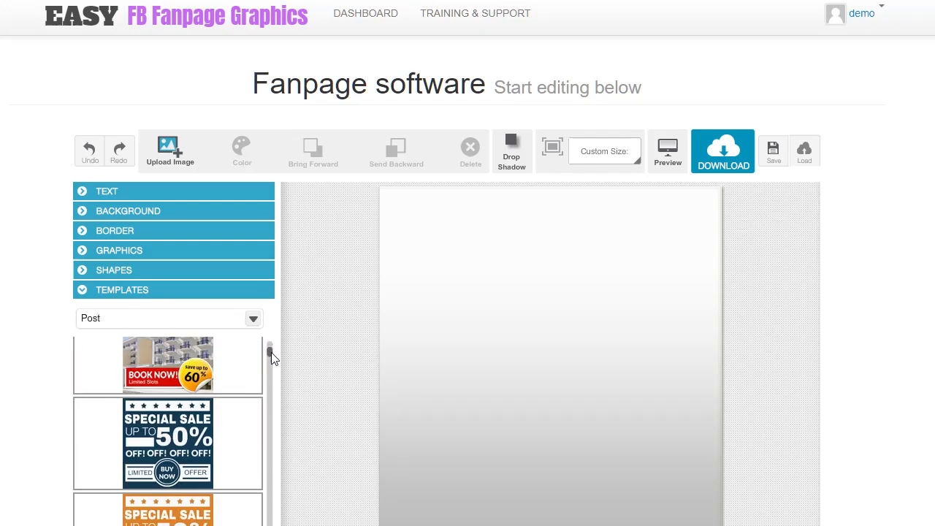
scroll(271, 351, "up", 1)
left_click(142, 398)
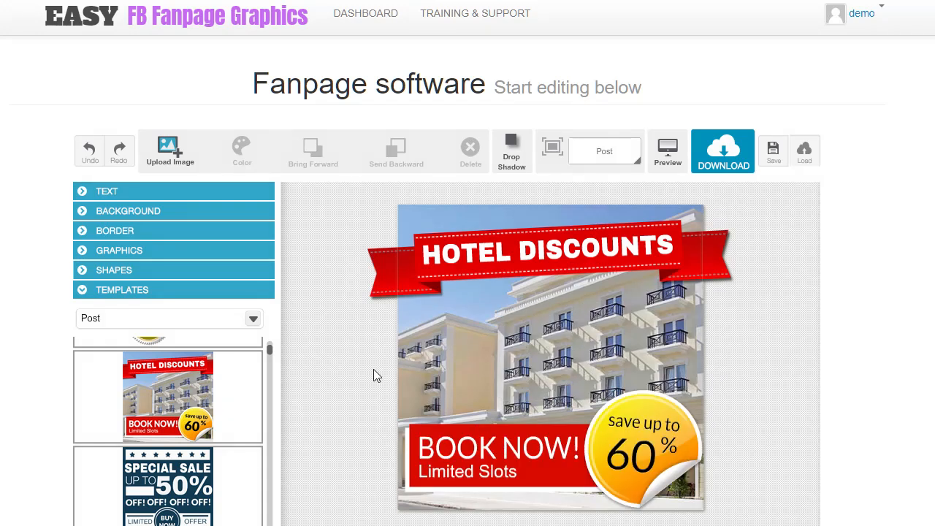
- Change the discount number on the yellow badge to 80
left_click(639, 440)
double_click(637, 440)
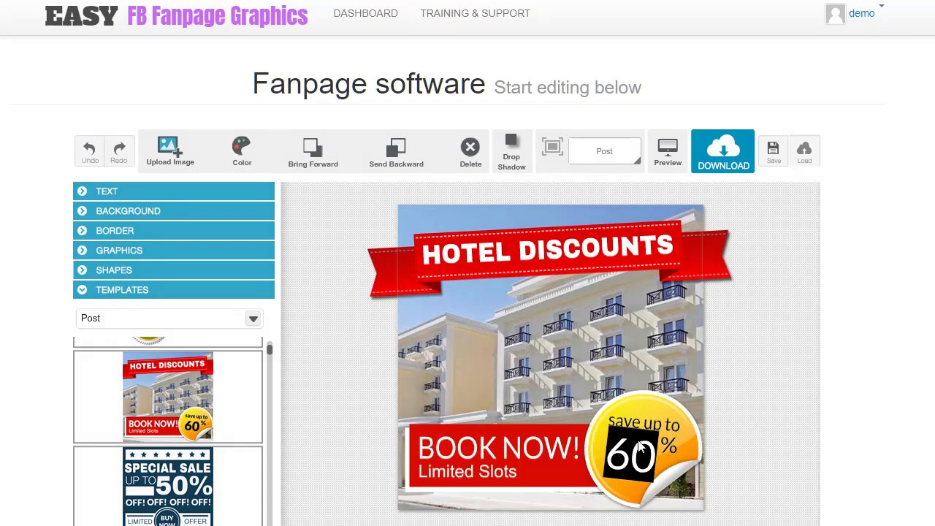
type("80")
left_click(700, 422)
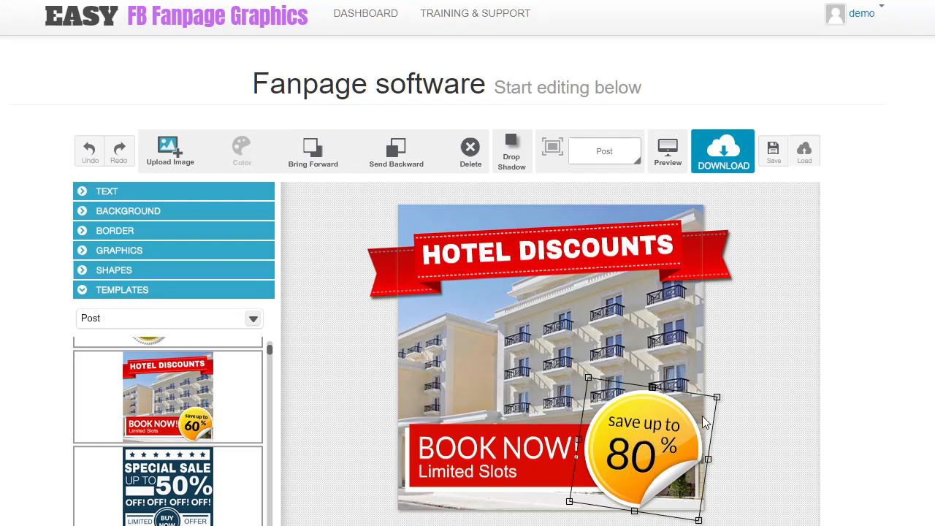
- Replace the headline text on the red ribbon with "Remove this"
left_click(480, 258)
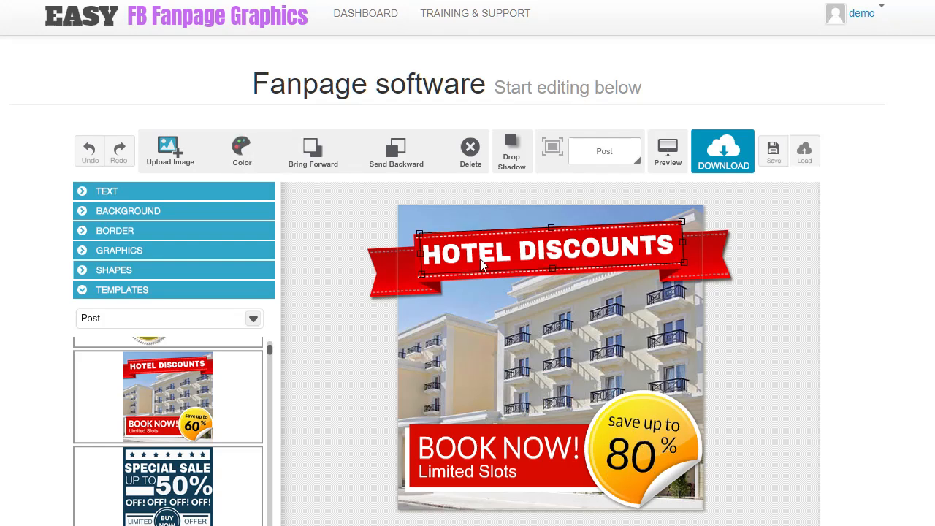
triple_click(480, 259)
type("Remove this")
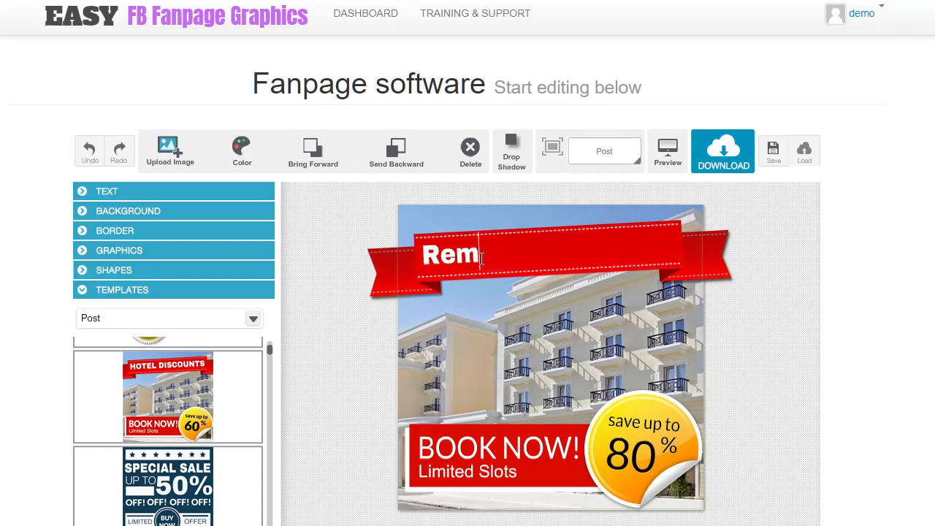
- Try ArchivoBlack on the "BOOK NOW!" text and set its font to ChunkFive
left_click(514, 454)
left_click(89, 191)
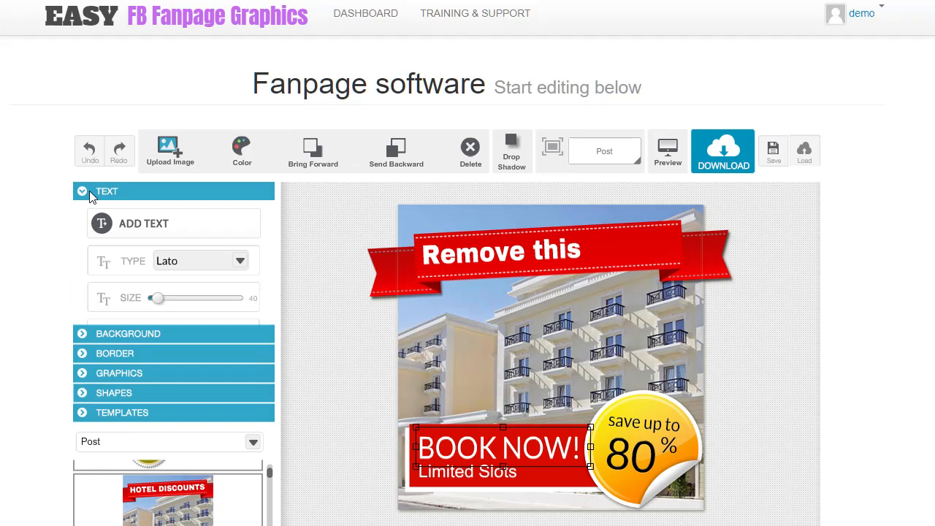
left_click(244, 269)
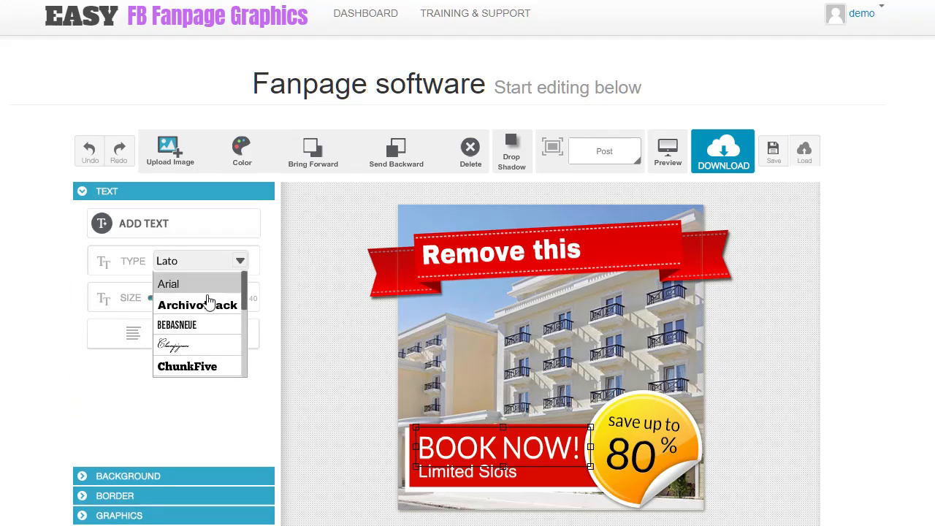
left_click(212, 303)
left_click(239, 268)
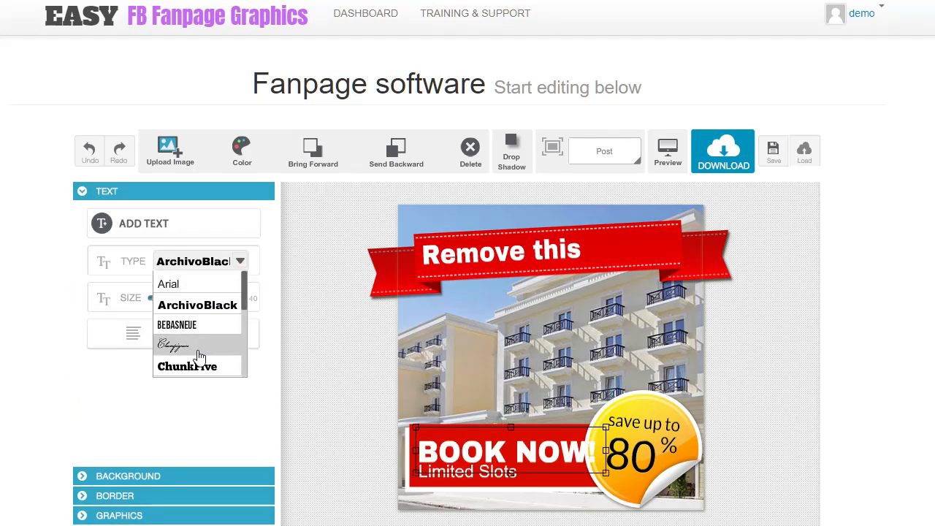
left_click(232, 367)
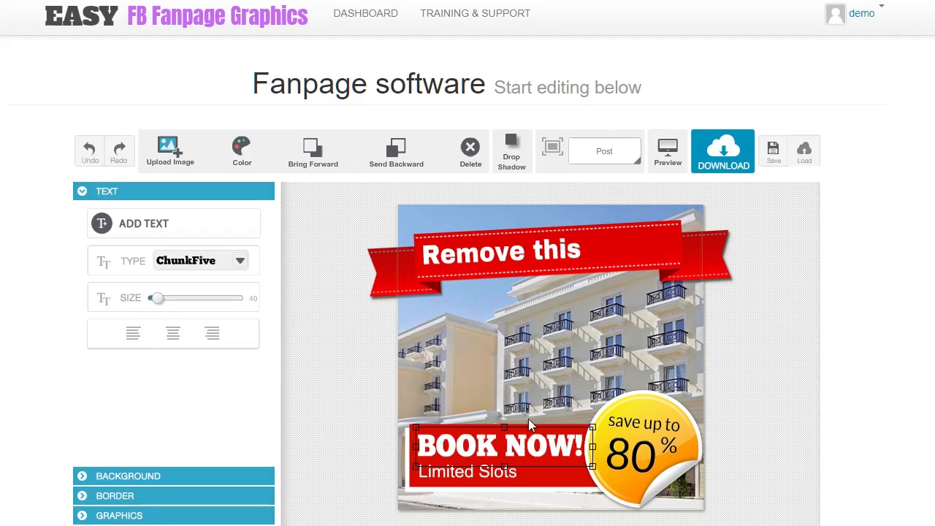
- Shift the "Limited Slots" text slightly and enlarge its font size
left_click(500, 469)
mouse_move(464, 475)
left_mouse_down()
mouse_move(475, 474)
mouse_move(464, 420)
mouse_move(472, 475)
left_mouse_up()
mouse_move(158, 300)
left_mouse_down()
mouse_move(183, 309)
mouse_move(167, 314)
left_mouse_up()
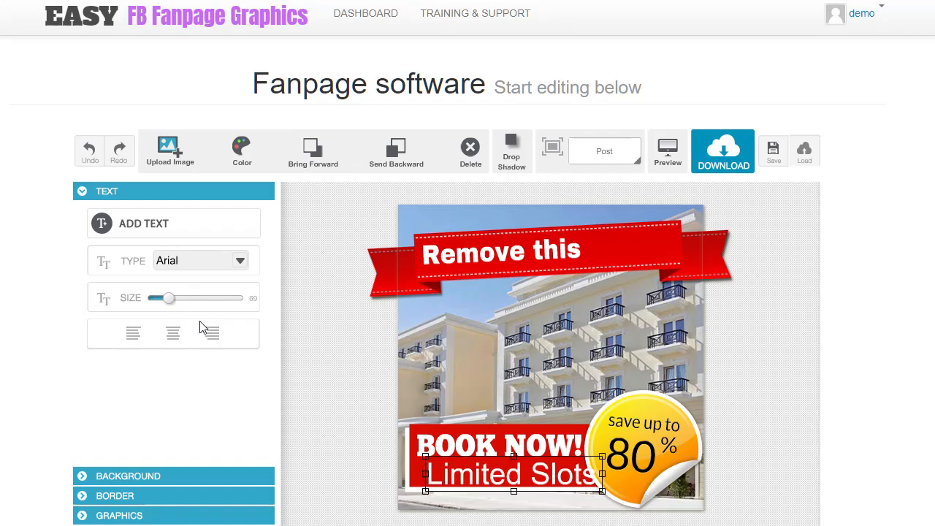
- Delete the "Limited Slots" text and adjust "BOOK NOW!" to fill the red banner
mouse_move(516, 459)
left_mouse_down()
mouse_move(523, 420)
mouse_move(519, 473)
mouse_move(524, 461)
mouse_move(503, 431)
mouse_move(503, 446)
left_mouse_up()
left_click(518, 459)
left_click(518, 465)
key("Delete")
left_click(526, 453)
- Nudge the hotel photo, bring it forward twice and send it backward twice
left_click(539, 401)
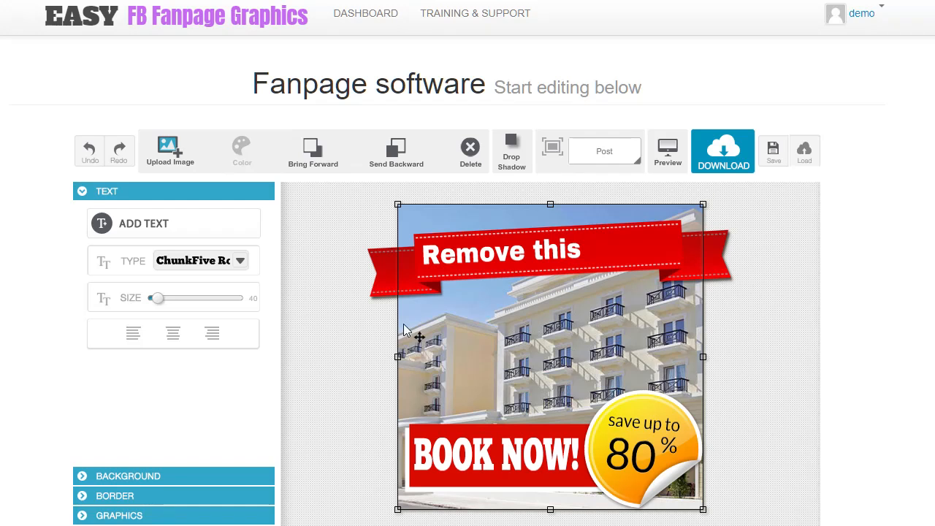
left_click_drag(493, 344, 484, 300)
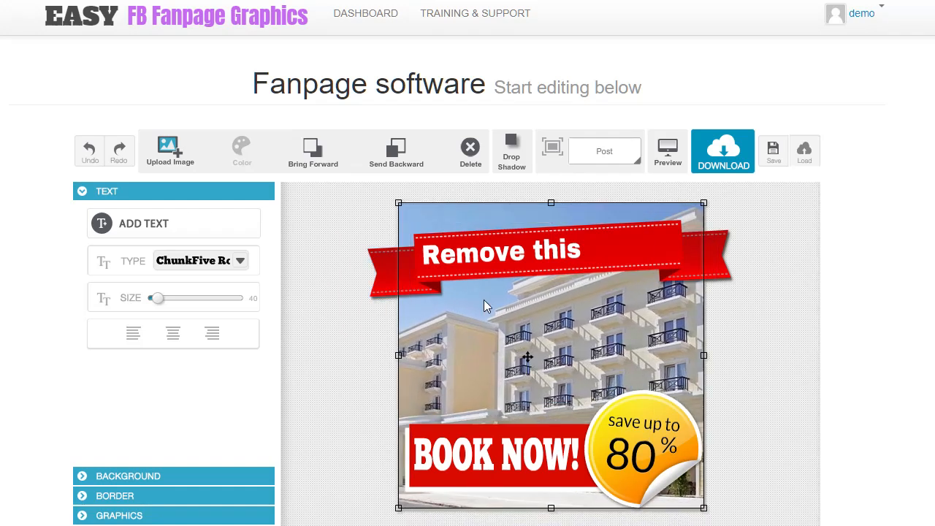
left_click(330, 166)
left_click(330, 166)
left_click(392, 158)
left_click(392, 158)
- Reposition and shrink the hotel photo, and delete it from the post
left_click_drag(570, 392, 591, 376)
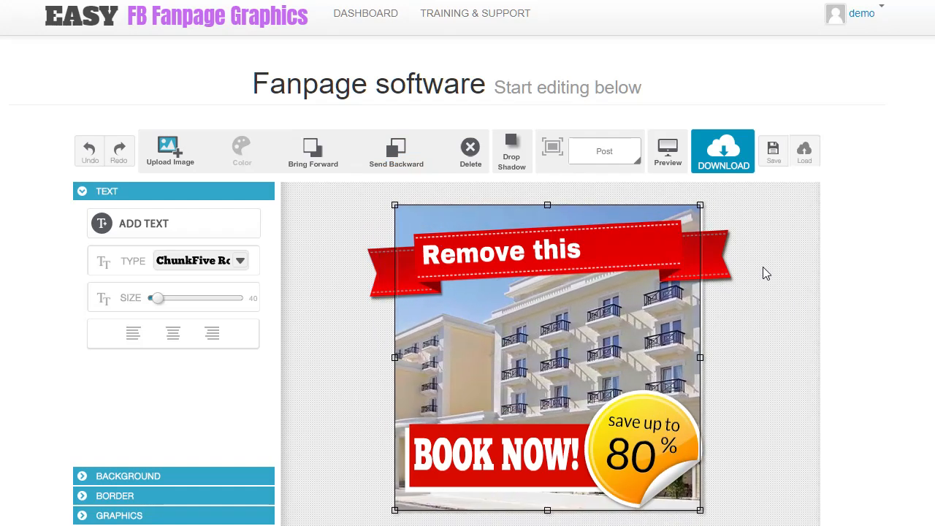
left_click_drag(701, 207, 656, 250)
left_click_drag(566, 346, 516, 298)
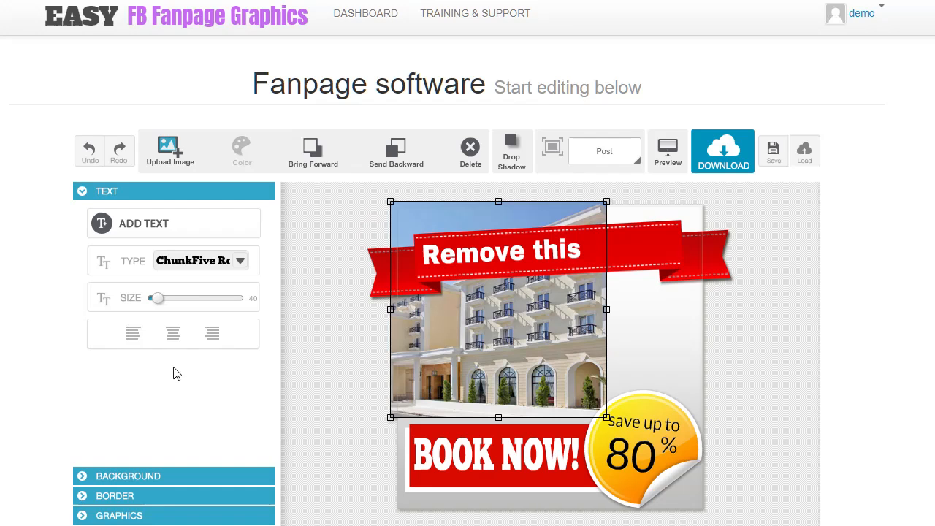
key("Delete")
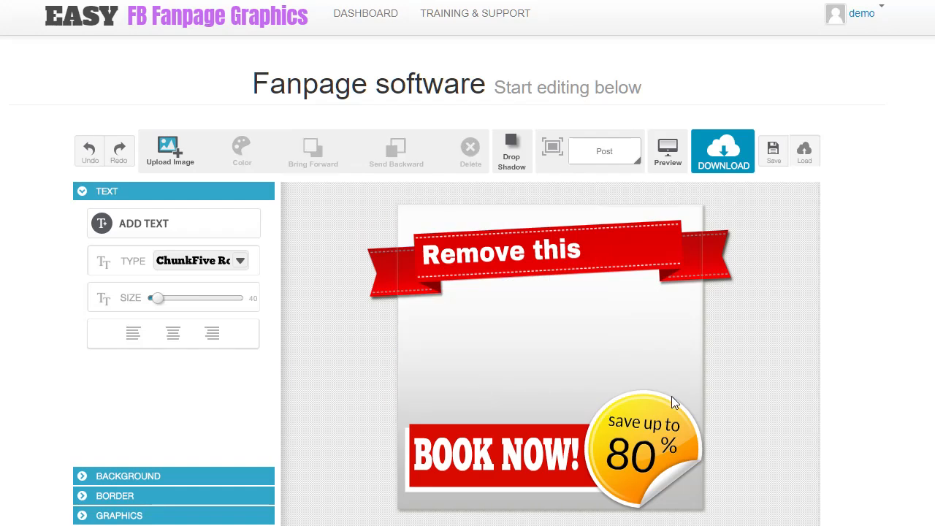
- Try the transparent, gradient and light grey textured backgrounds on the post
left_click(110, 478)
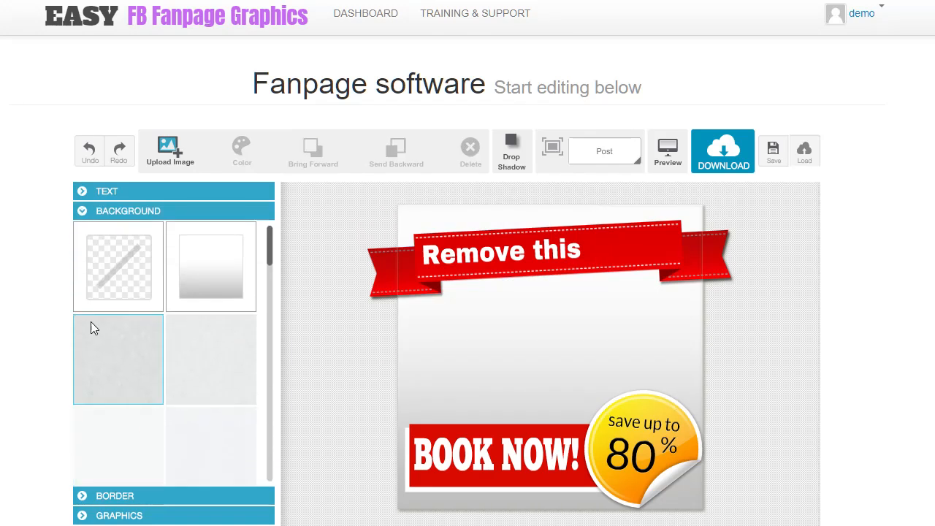
left_click(128, 275)
left_click(218, 266)
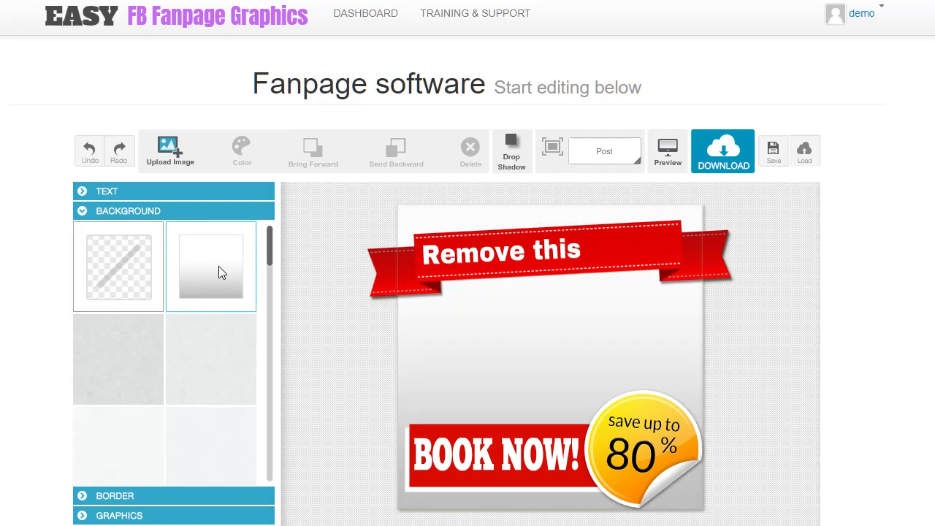
left_click(118, 349)
left_click(180, 342)
left_click(196, 431)
- Try other grey background patterns further down the collection and apply the dark grey mesh one
left_click(256, 257)
scroll(269, 248, "down", 3)
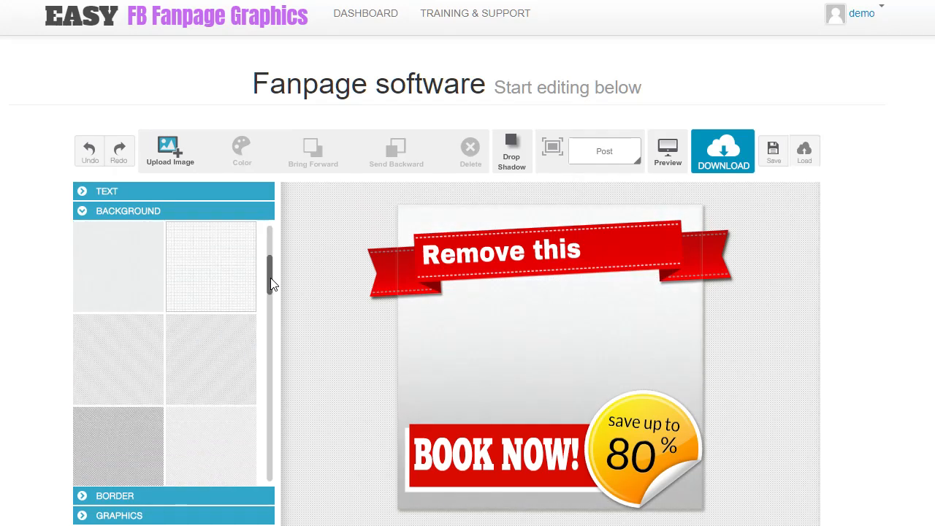
left_click(206, 357)
left_click(200, 432)
left_click(131, 435)
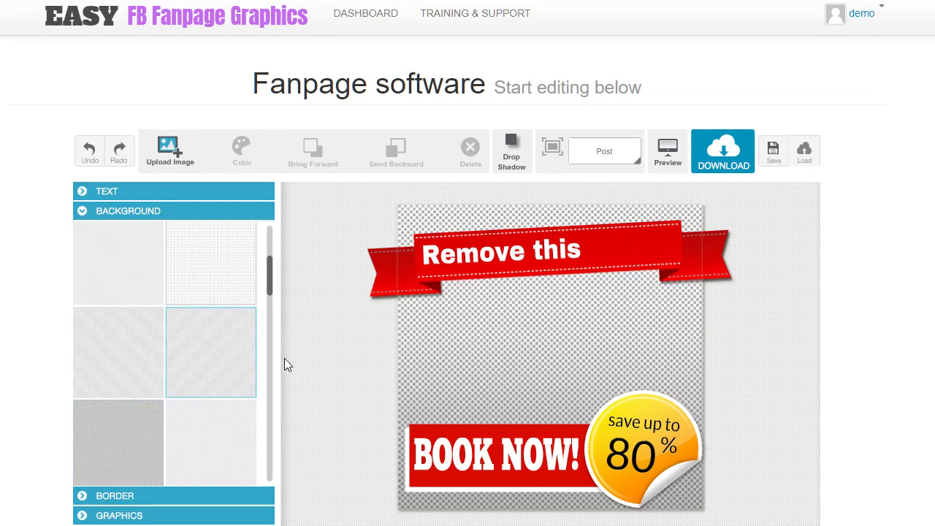
- Try different colors on the post's background and set it to blue
left_click(417, 355)
left_click(244, 159)
left_click(294, 207)
left_click(243, 153)
left_click(351, 236)
left_click(363, 373)
- Try the pink and grey diagonal-stripe background patterns and apply the beige striped one
left_click_drag(272, 268, 270, 311)
left_click(234, 318)
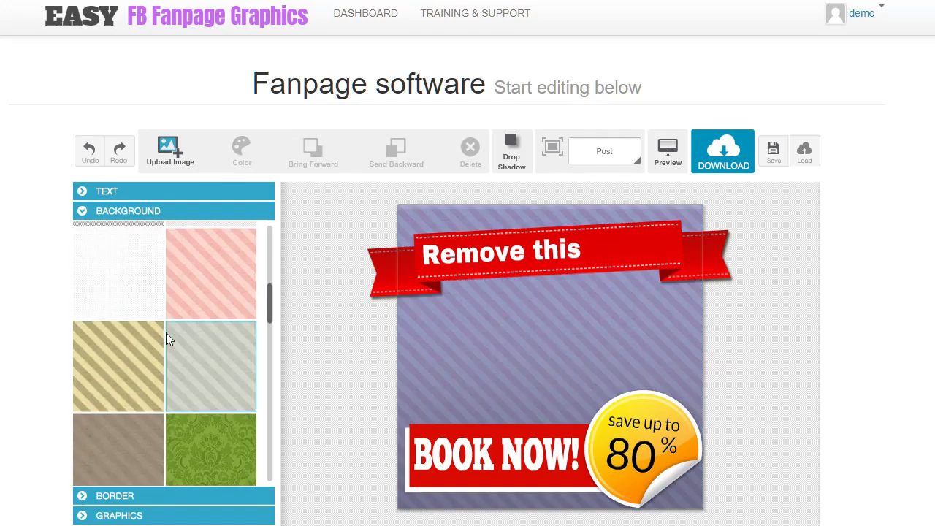
left_click(144, 352)
left_click(215, 358)
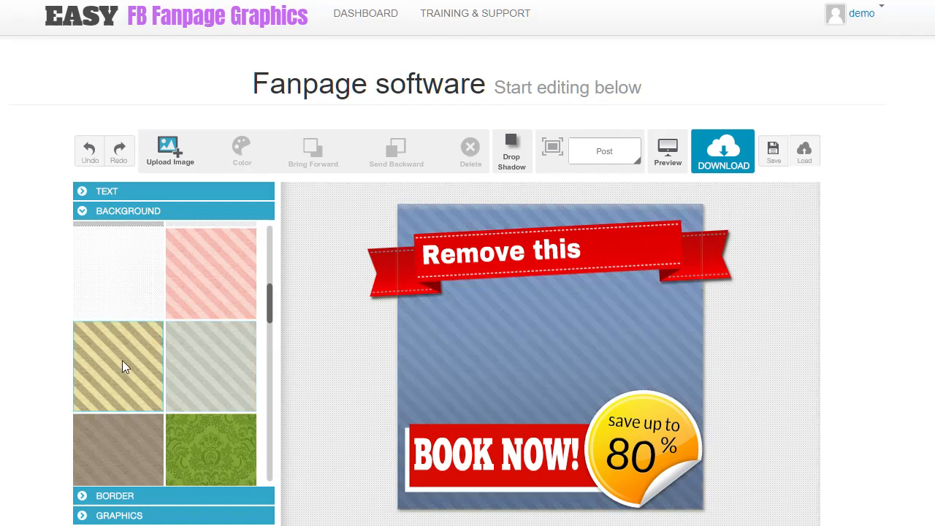
left_click(138, 359)
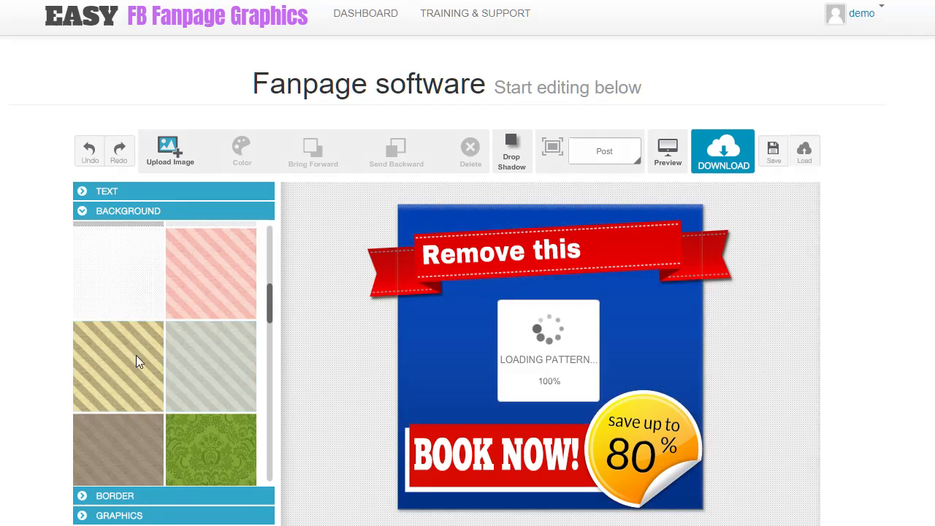
- Try the black and dark grey borders on the post, apply the brown one, and look through the other border styles
left_click_drag(272, 310, 273, 461)
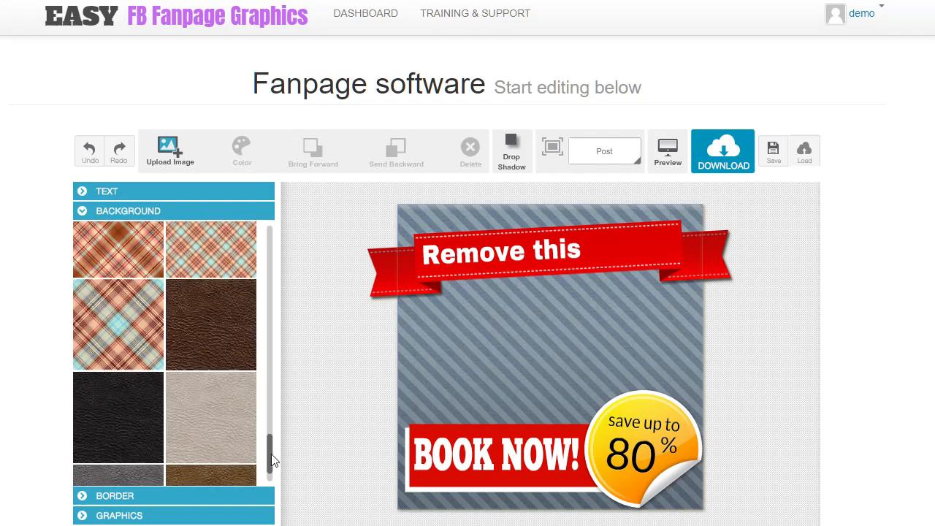
left_click(95, 496)
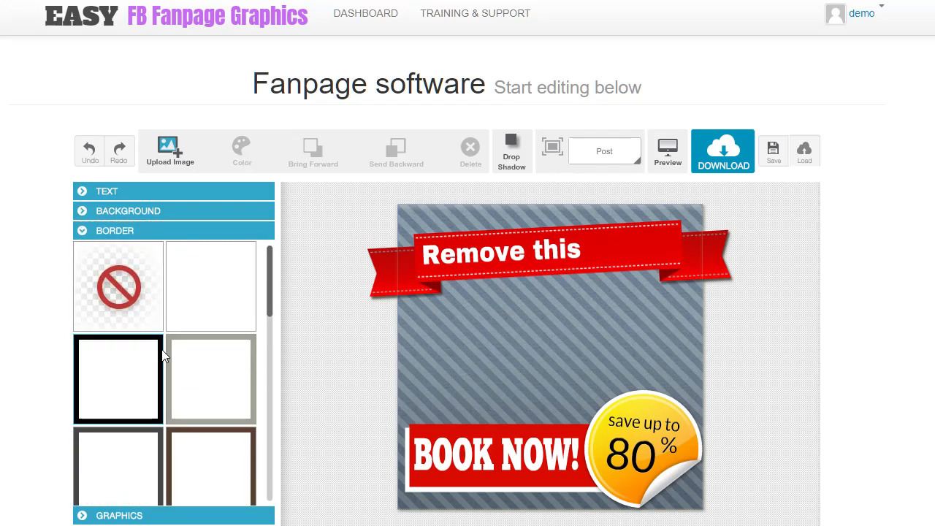
left_click(143, 379)
left_click(142, 435)
left_click(222, 460)
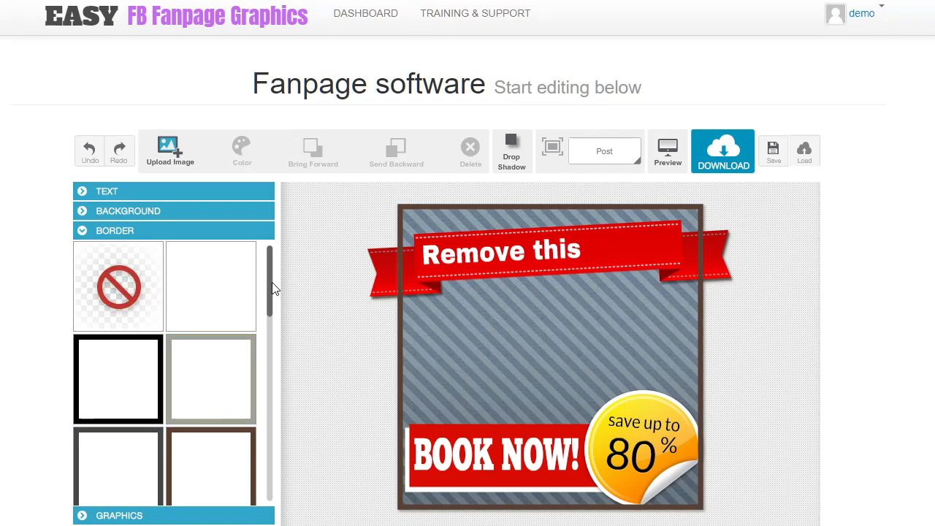
left_click_drag(273, 289, 250, 499)
- Try a red and a yellow ribbon from the Ribbons graphics on the post and delete each one
left_click(124, 516)
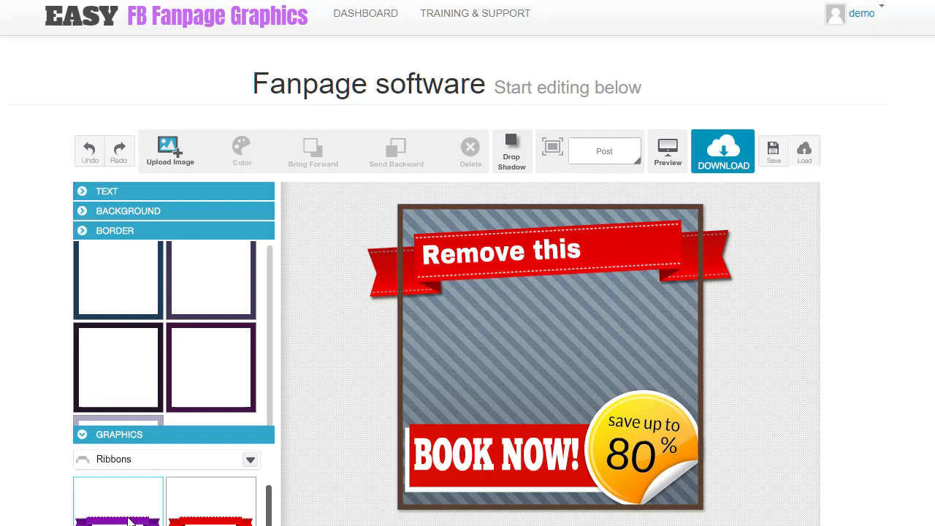
left_click(250, 275)
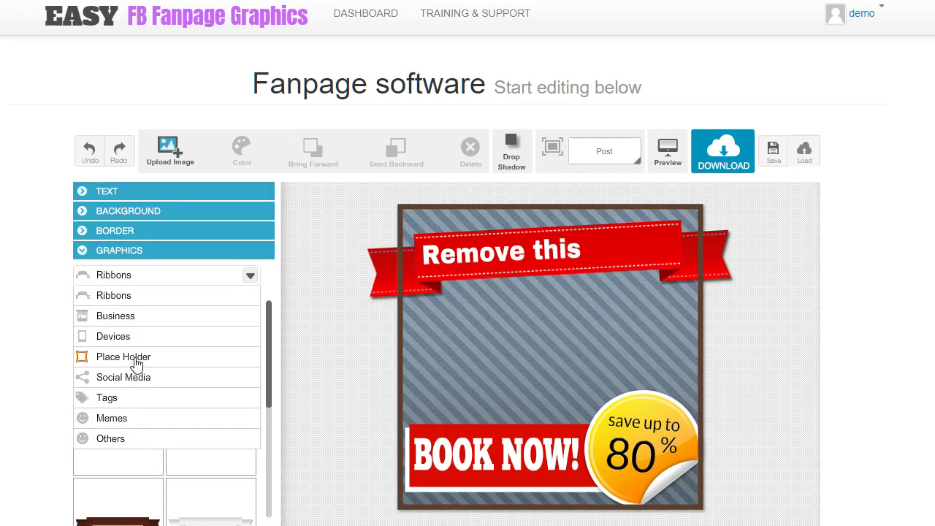
left_click(121, 295)
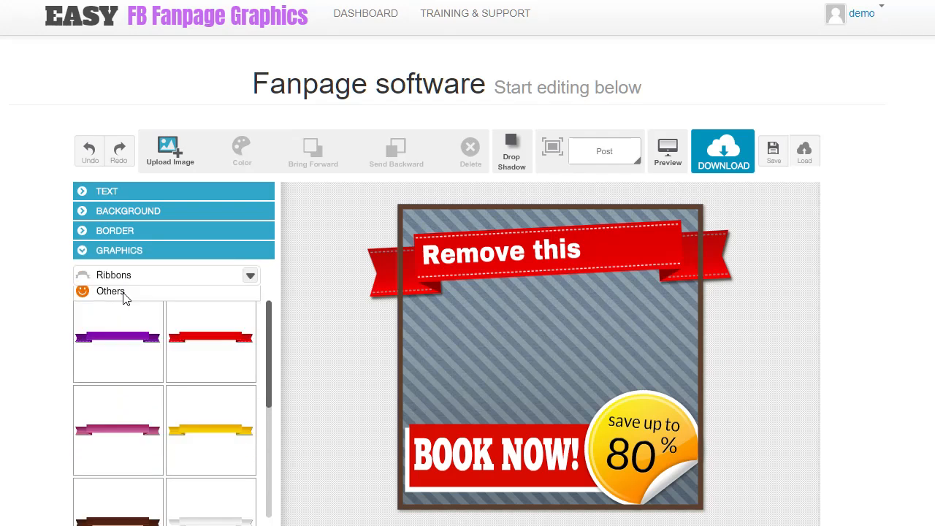
left_click(222, 347)
left_click_drag(571, 249, 499, 361)
left_click_drag(793, 321, 715, 346)
key("Delete")
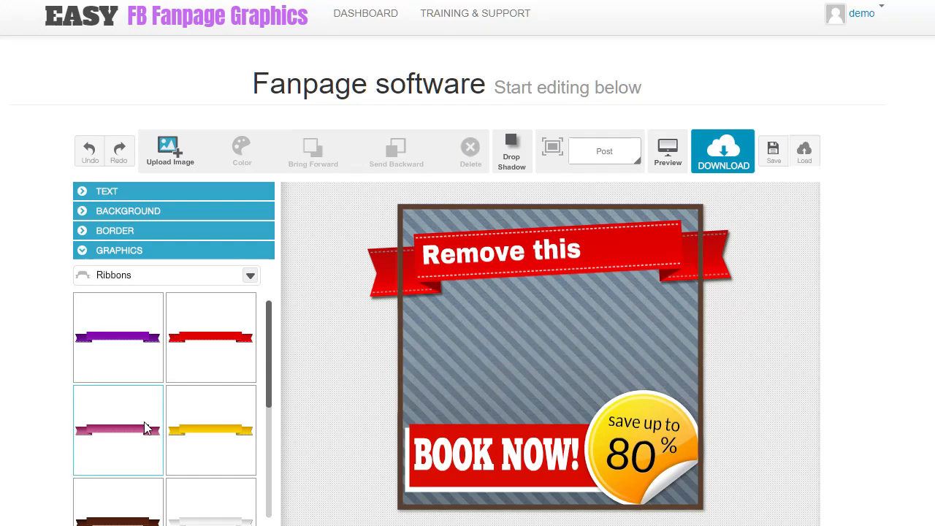
left_click(205, 420)
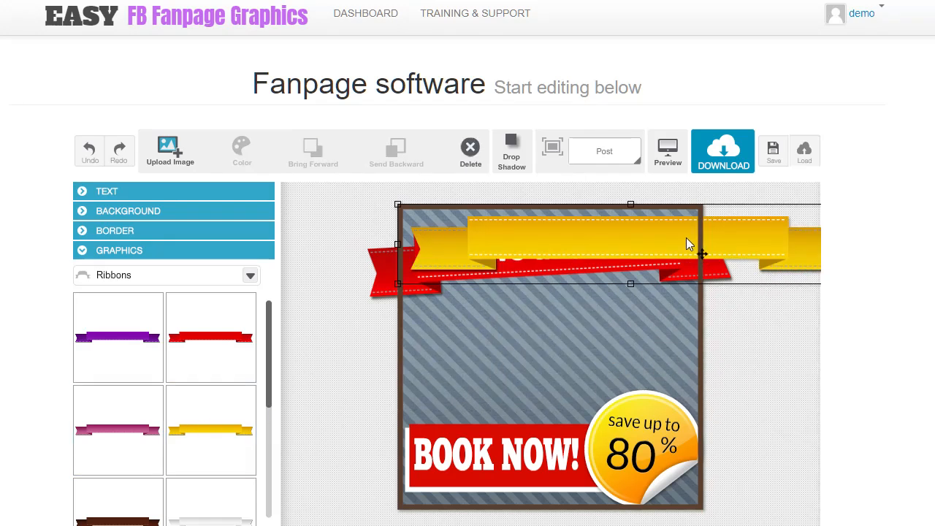
key("Delete")
left_click_drag(269, 334, 264, 482)
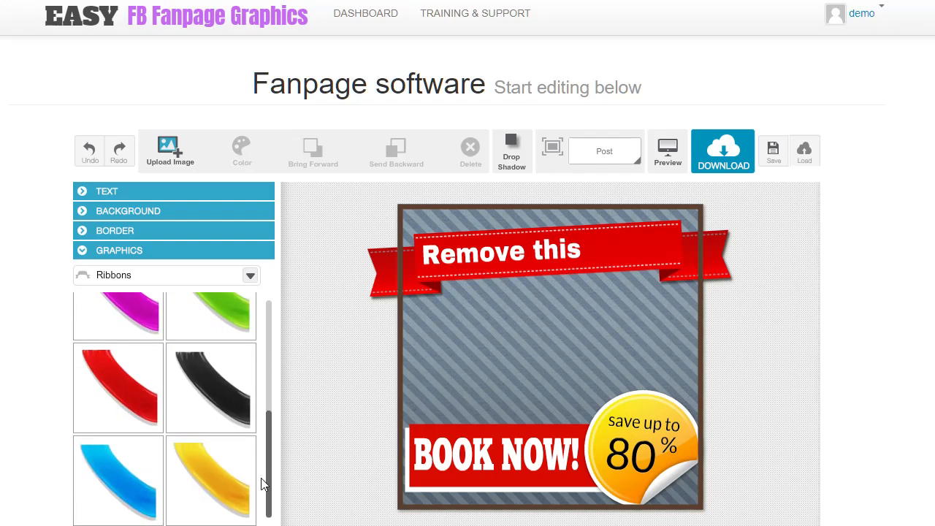
- Add the green bar-chart sheet from the Business graphics, shrink it, and place it in the middle of the post
left_click(247, 278)
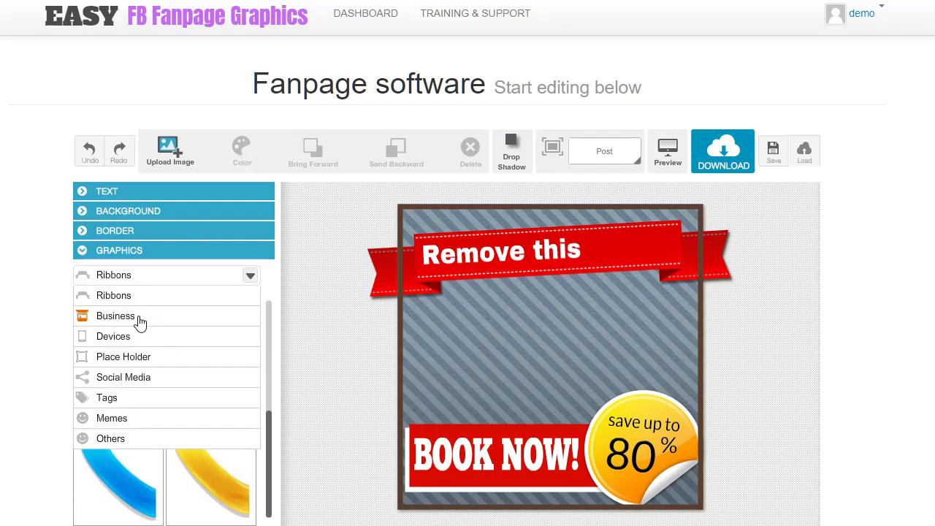
left_click(140, 322)
left_click(257, 326)
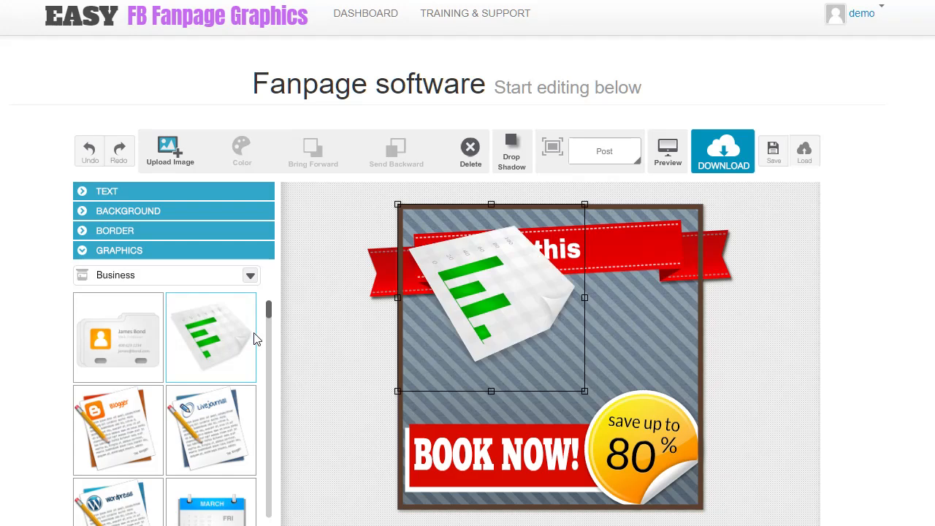
left_click_drag(454, 303, 481, 380)
left_click_drag(609, 274, 579, 307)
left_click_drag(507, 370, 536, 353)
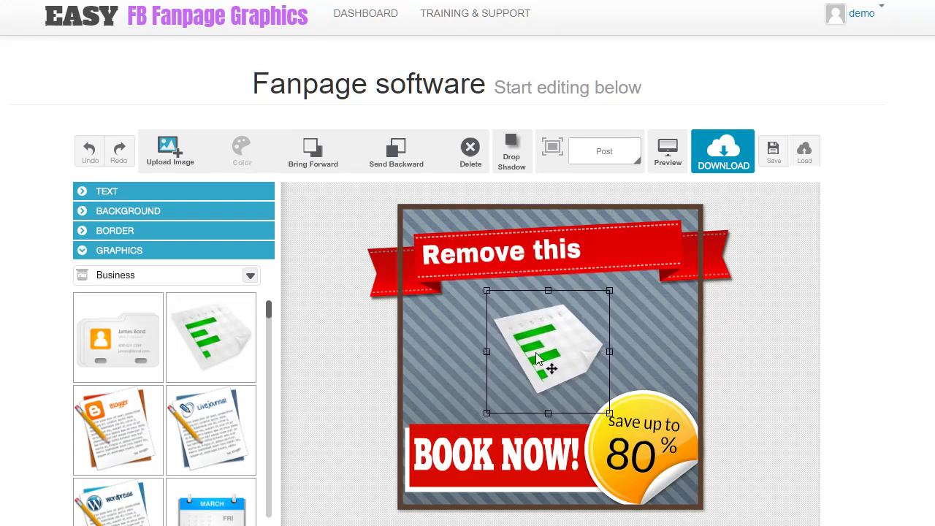
- Add the LiveJournal document graphic, shrink and tilt it, and arrange it beside the bar-chart sheet
left_click(184, 425)
left_click_drag(450, 222, 486, 296)
left_click(595, 324)
left_click_drag(595, 324, 638, 331)
left_click_drag(459, 367, 496, 364)
left_click(521, 416)
left_click(291, 429)
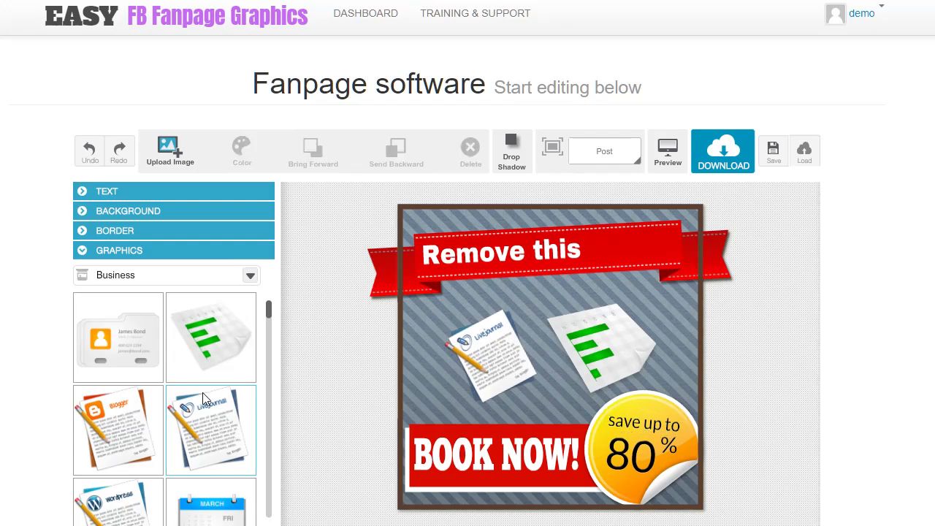
- Add the Pizza House shop from further down the Business graphics and place it above the BOOK NOW! banner
left_click_drag(270, 314, 269, 398)
left_click(231, 468)
left_click_drag(486, 321, 538, 412)
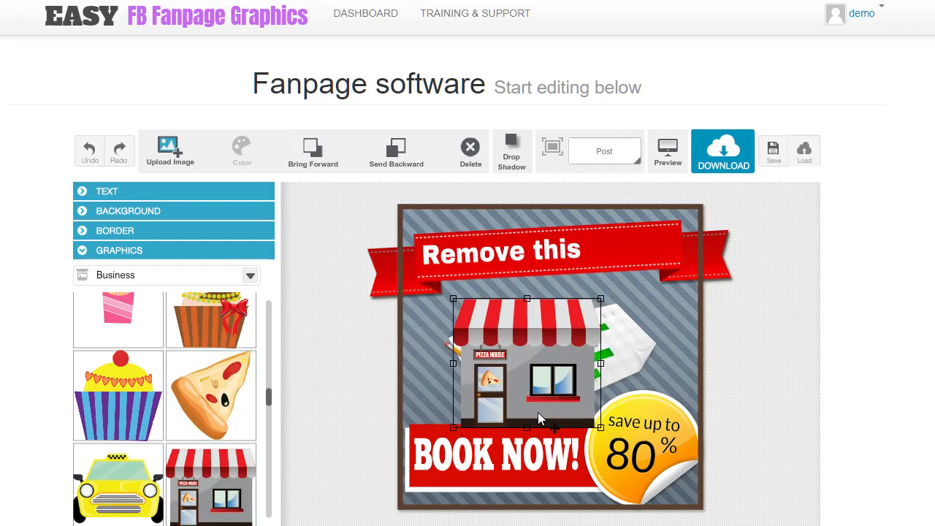
- Delete the bar-chart and LiveJournal graphics and centre the Pizza House shop between the ribbon and the BOOK NOW! banner
left_click(612, 327)
key("Delete")
left_click(518, 333)
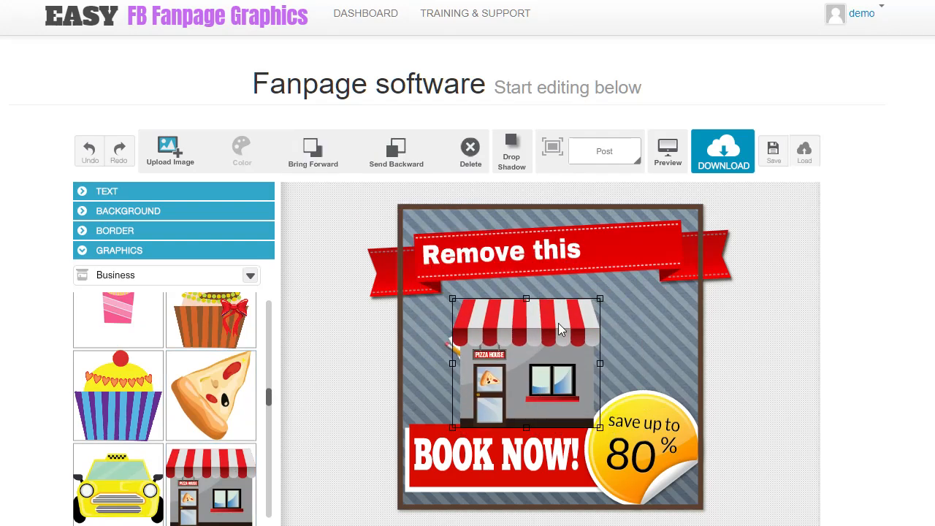
left_click_drag(553, 346, 610, 336)
left_click(491, 351)
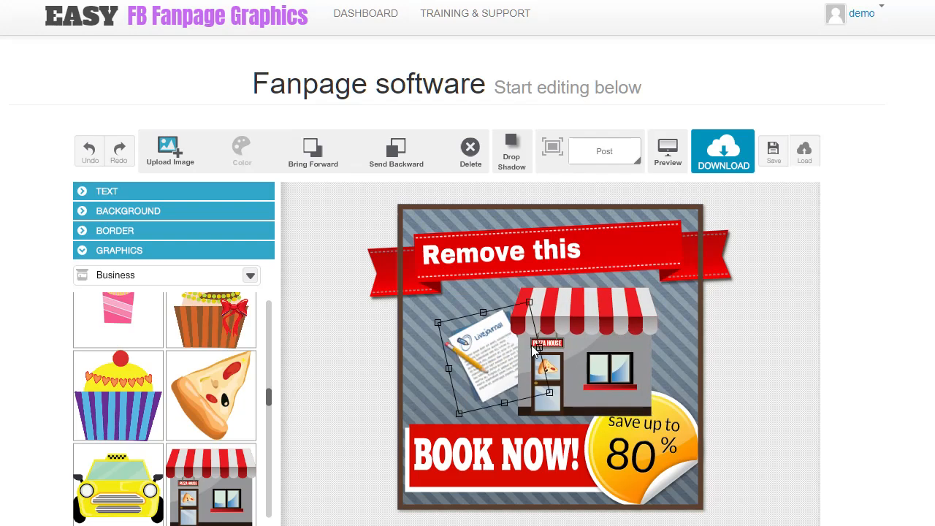
key("Delete")
left_click_drag(565, 365, 529, 358)
left_click(631, 422)
left_click(623, 459)
left_click(614, 491)
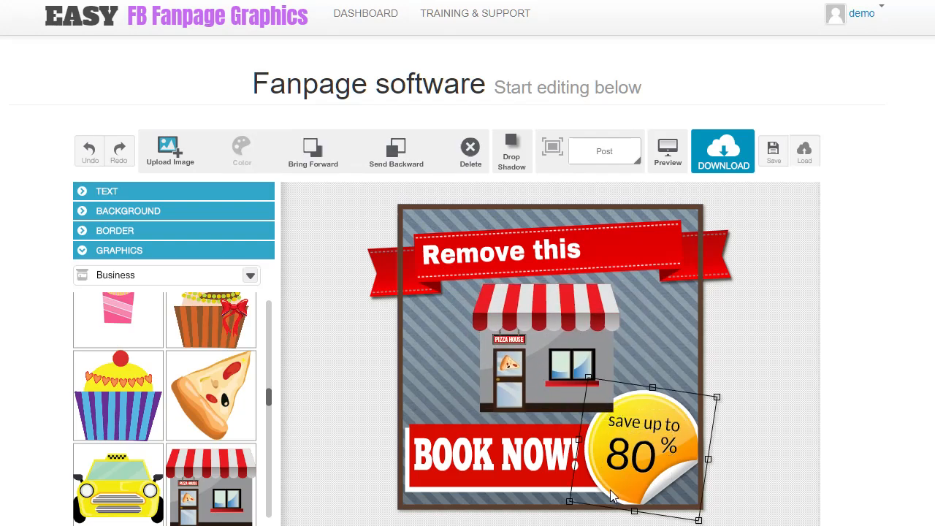
- Add a pizza slice, remove its duplicate, then shrink the slice and place it beside the shop's door side
left_click(231, 396)
left_click_drag(466, 267, 465, 405)
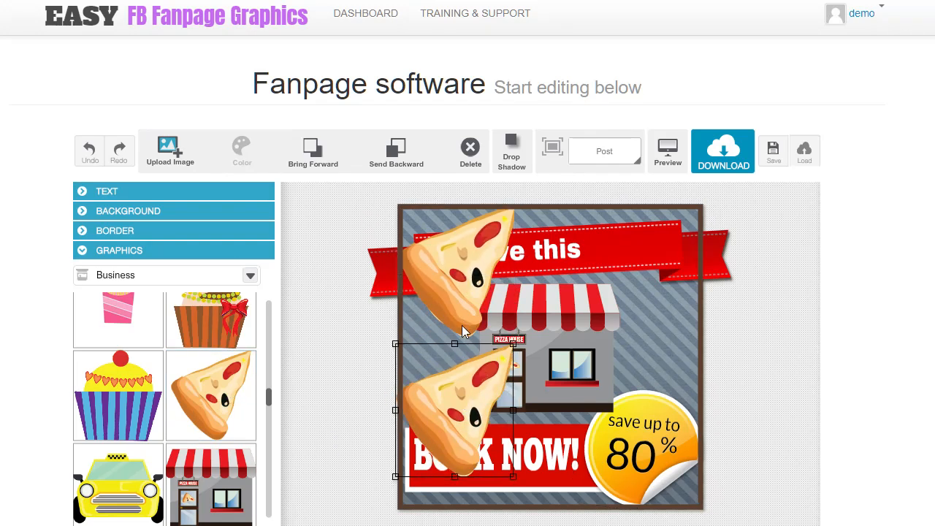
left_click(470, 150)
left_click(456, 250)
left_click_drag(515, 205, 504, 232)
left_click_drag(469, 270, 459, 380)
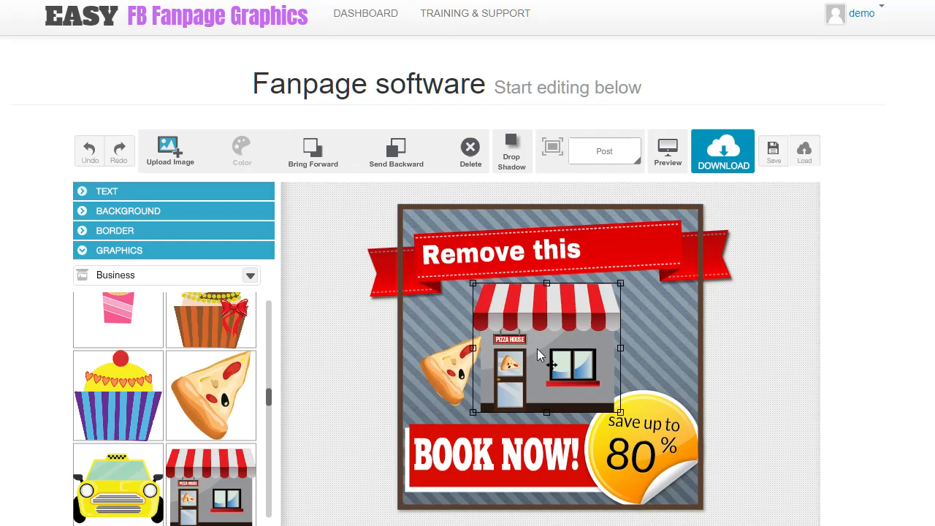
- Move the Pizza House shop above the 80% sticker, send it backward behind the sticker, and centre the pizza slice beside it
left_click_drag(539, 351, 603, 343)
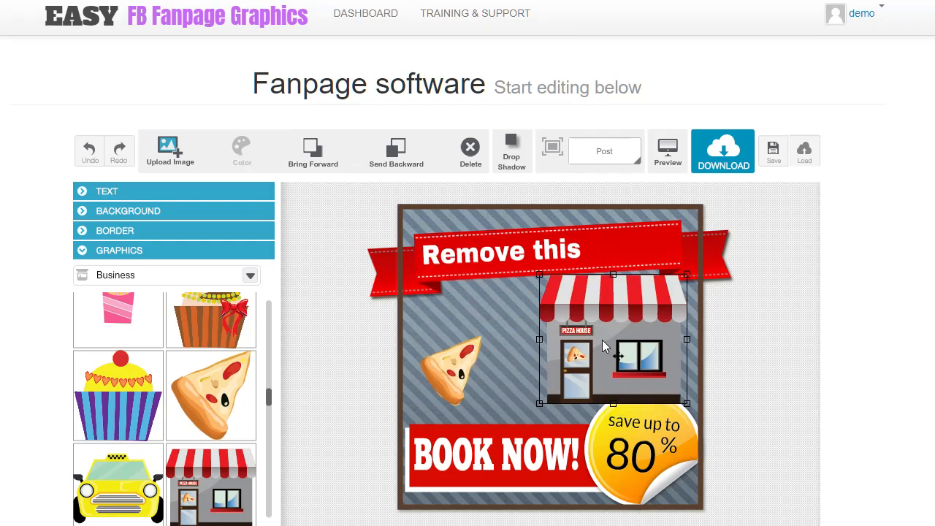
mouse_move(640, 379)
left_mouse_down()
mouse_move(650, 381)
mouse_move(629, 356)
mouse_move(632, 369)
left_mouse_up()
left_click(398, 153)
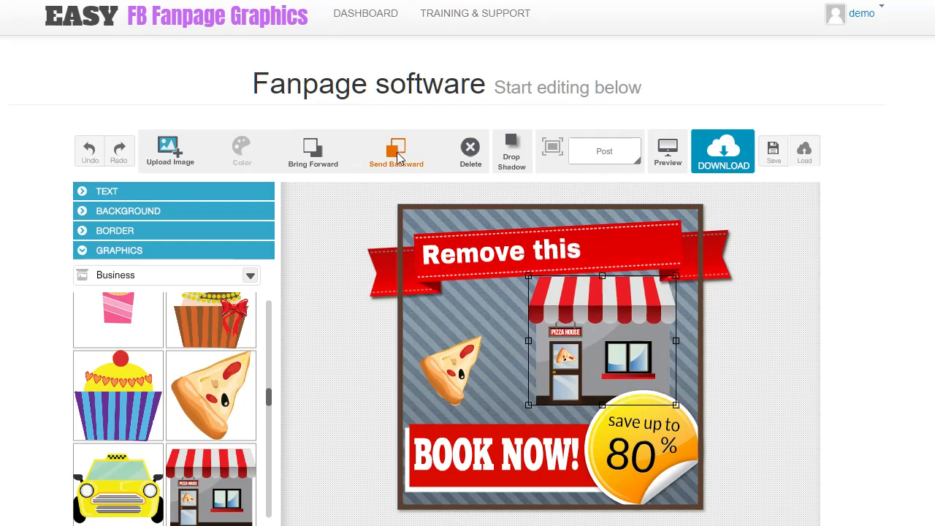
left_click(487, 409)
left_click_drag(448, 376, 477, 369)
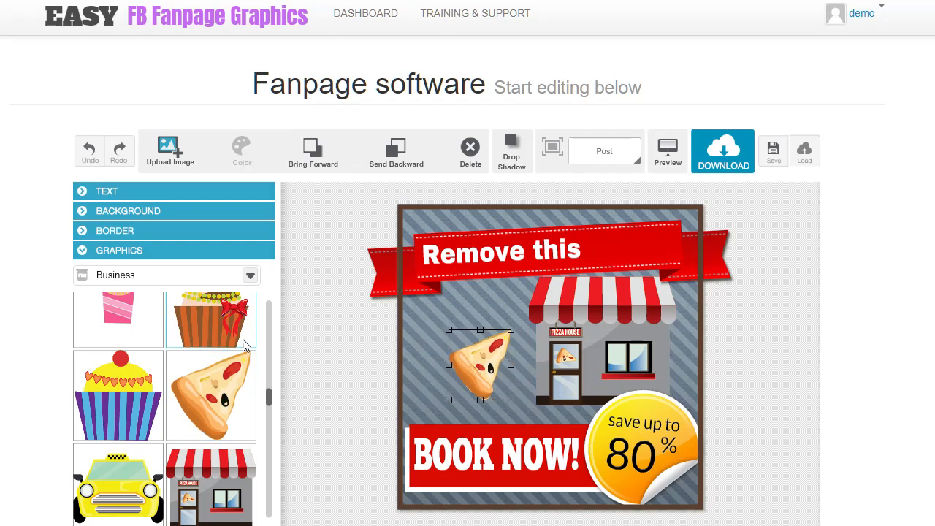
- Add the smartphone with app icons from the Devices graphics and place it over the middle of the post
left_click(251, 275)
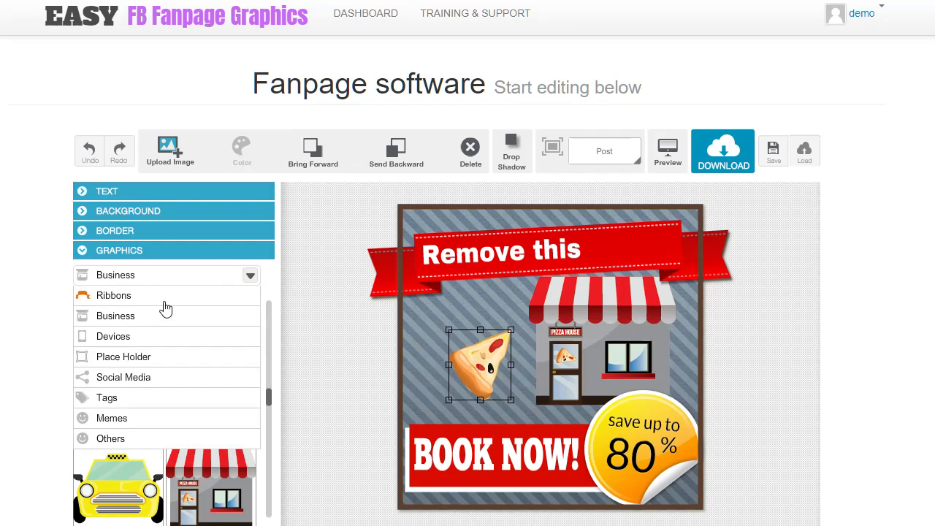
left_click(140, 338)
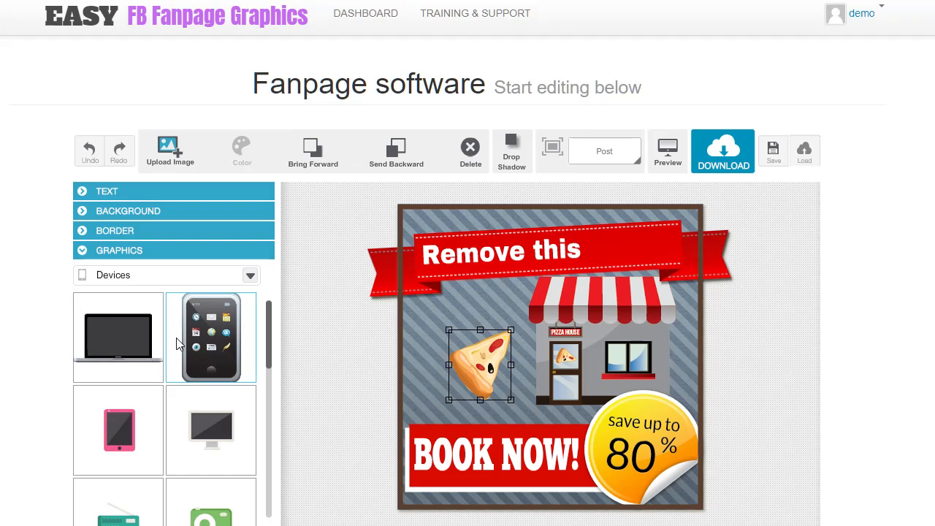
left_click(223, 336)
left_click_drag(442, 313, 511, 329)
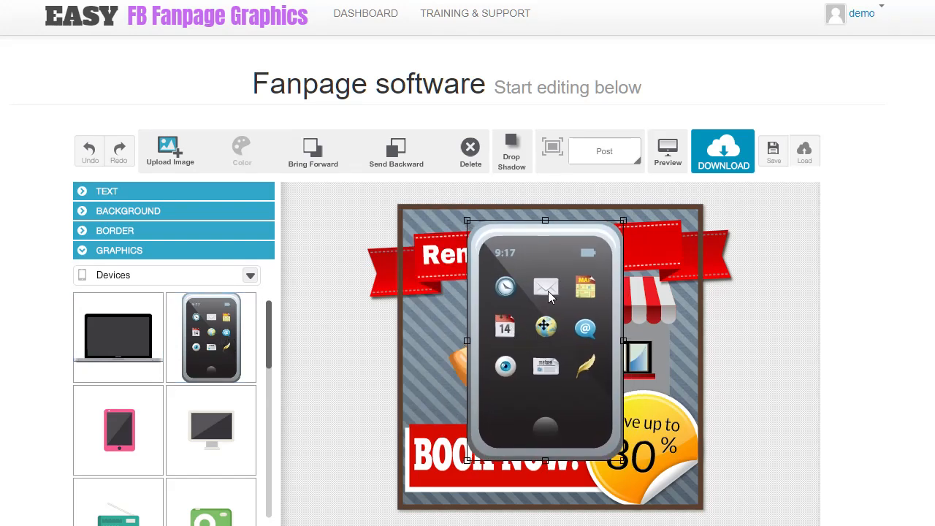
- Look through the remaining Devices graphics and the Place Holder graphics collection
left_click(251, 281)
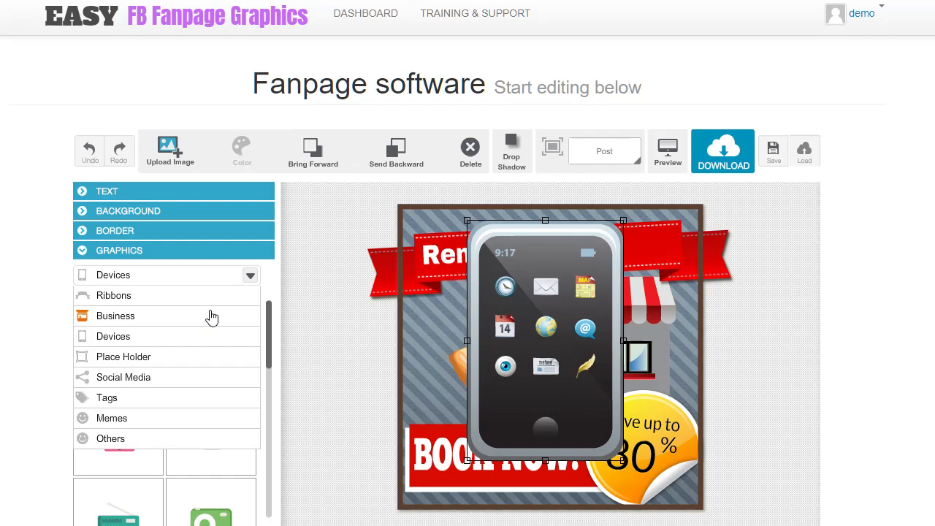
left_click(273, 343)
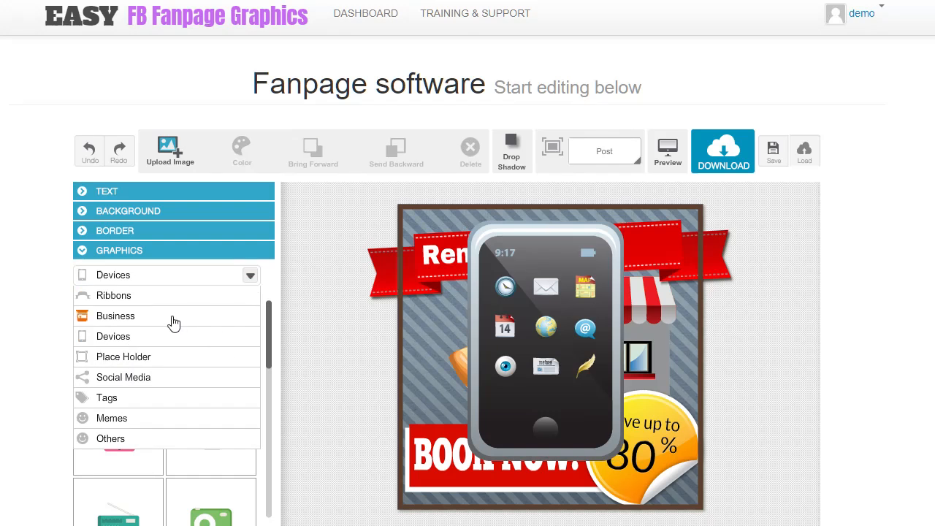
left_click(117, 338)
left_click_drag(271, 334, 277, 484)
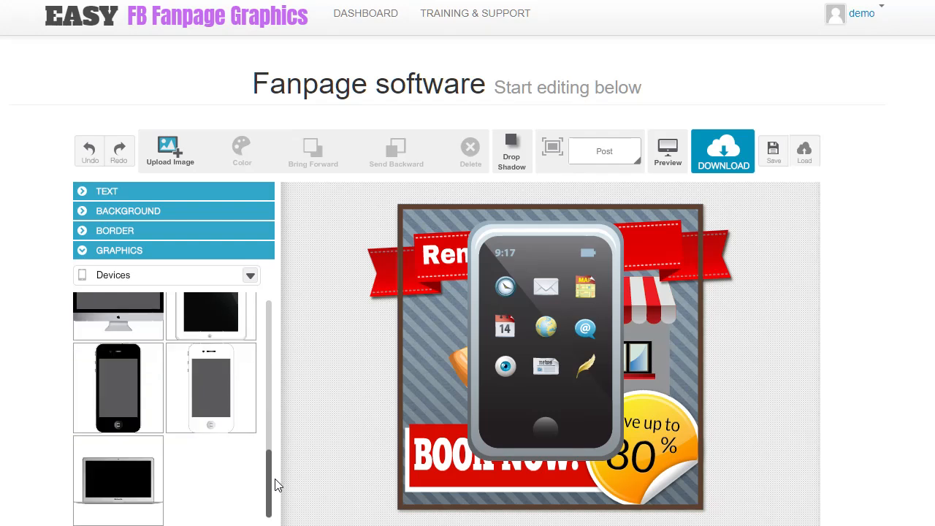
left_click(249, 277)
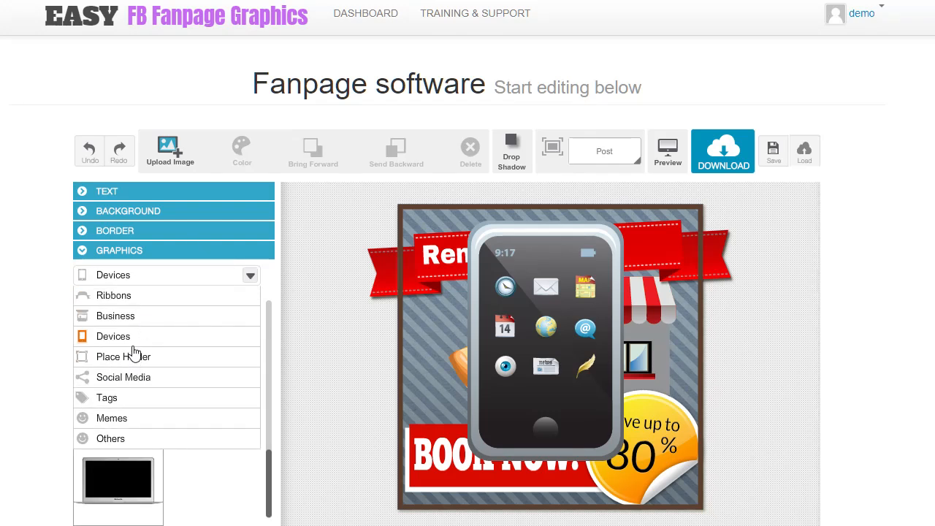
left_click(125, 358)
left_click_drag(269, 328, 273, 444)
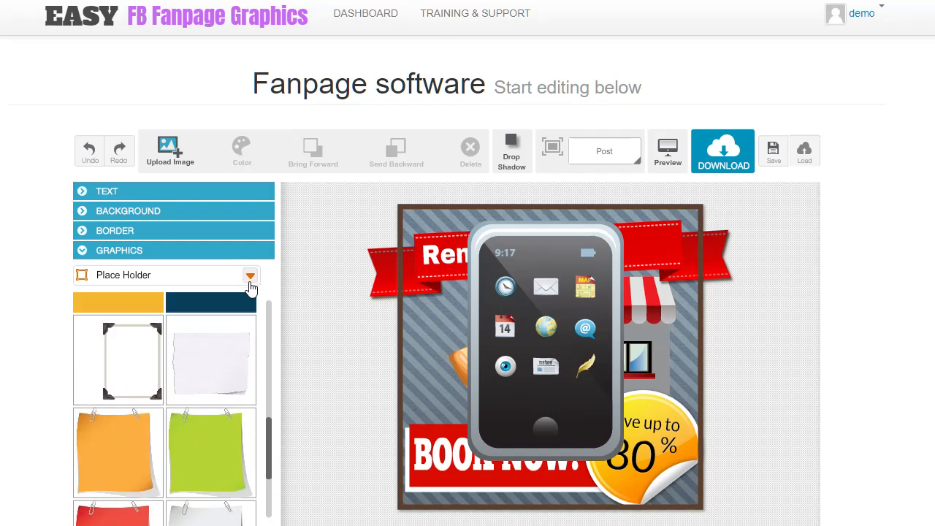
- Look through the Social Media, Tags, Memes and Others graphics collections
left_click(251, 282)
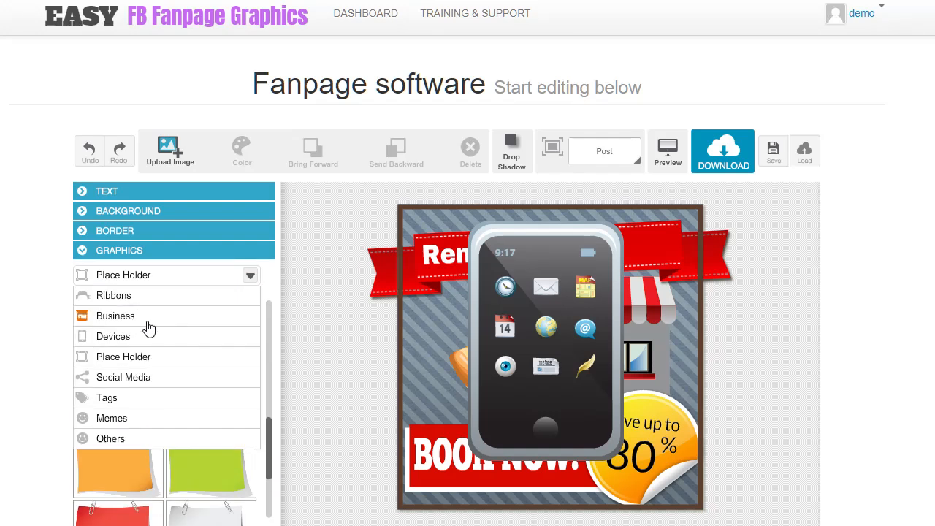
left_click(127, 375)
left_click_drag(271, 319, 243, 486)
scroll(249, 459, "down", 2)
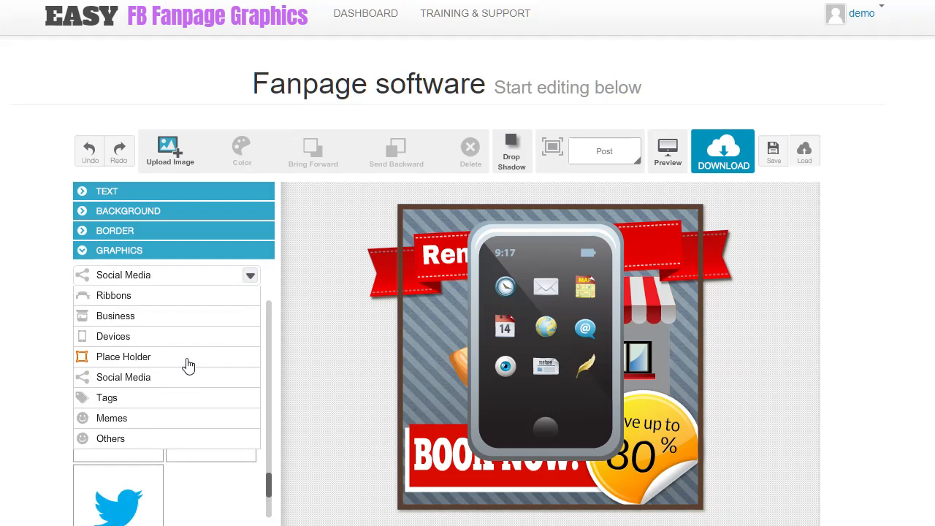
left_click(146, 401)
left_click_drag(270, 343, 284, 521)
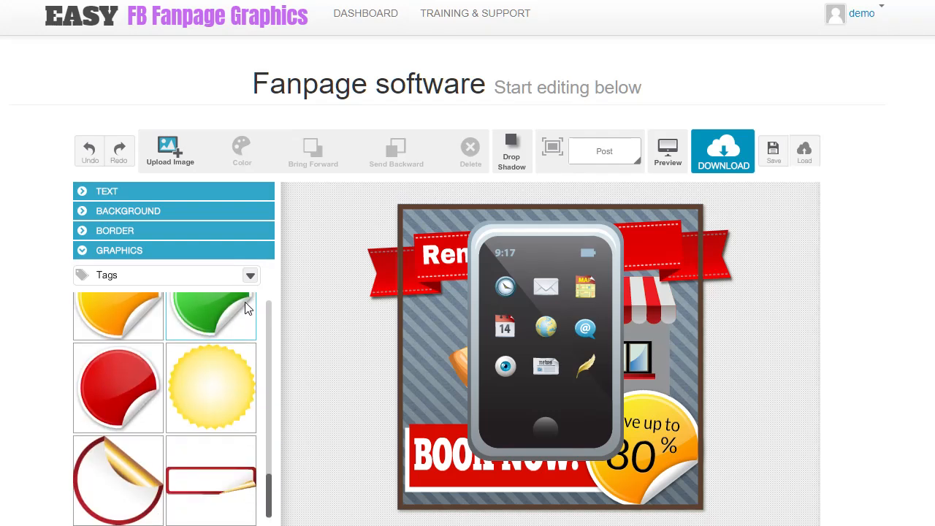
left_click(250, 275)
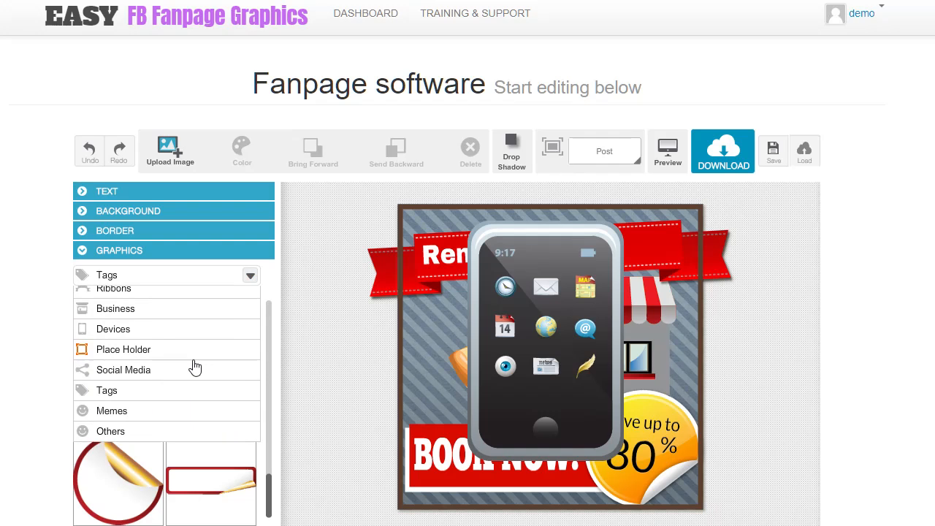
left_click(111, 419)
left_click(251, 275)
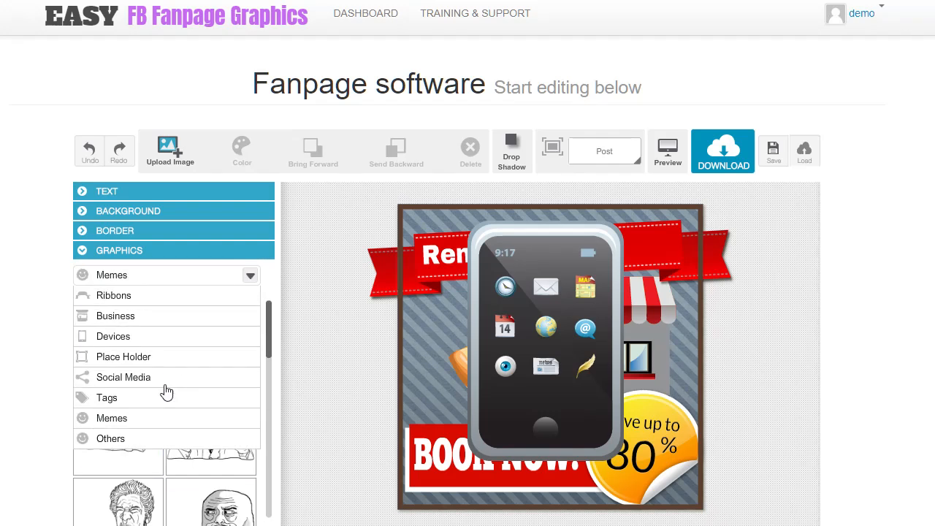
left_click(159, 440)
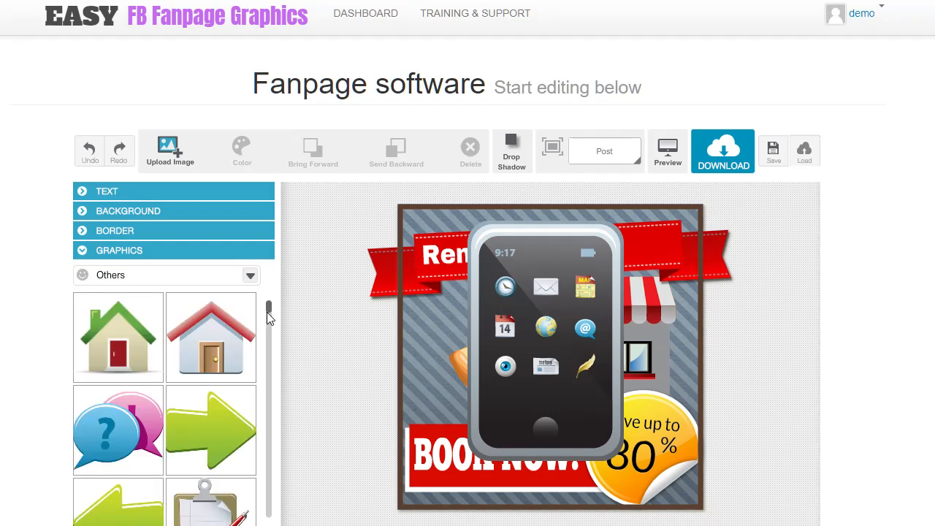
mouse_move(268, 312)
left_mouse_down()
mouse_move(269, 518)
mouse_move(269, 395)
left_mouse_up()
- Delete the smartphone, the Pizza House shop and the pizza slice from the post
left_click(537, 303)
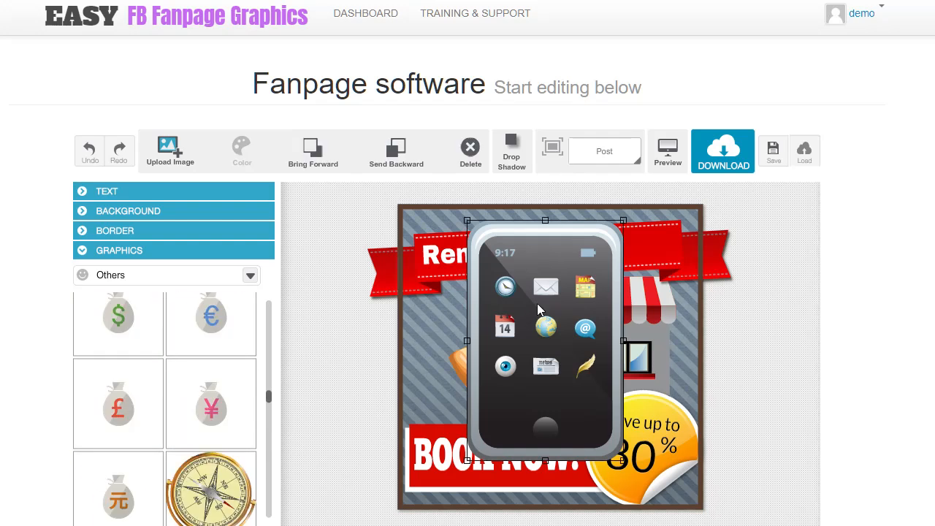
key("Delete")
left_click(599, 315)
key("Delete")
left_click(480, 350)
key("Delete")
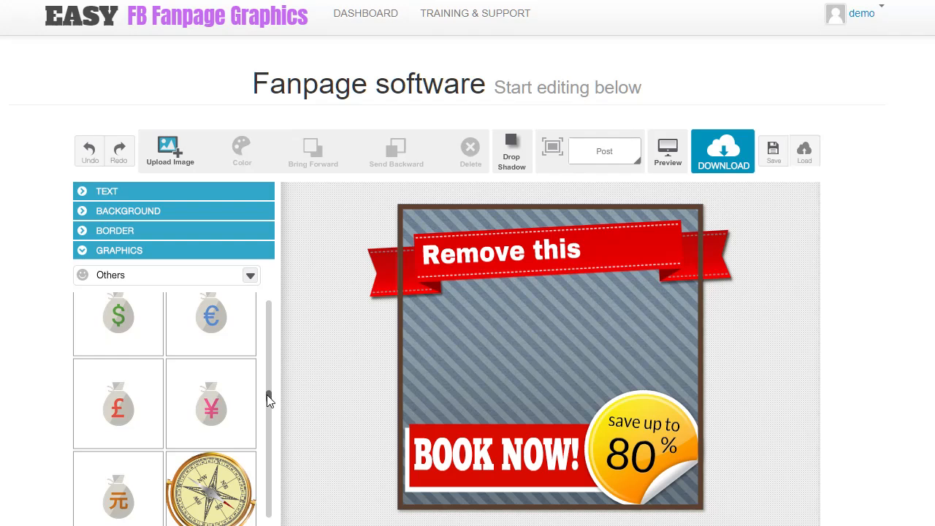
- Add a circle and a square shape, then enlarge the square and place it in the middle of the post
left_click_drag(266, 395, 275, 427)
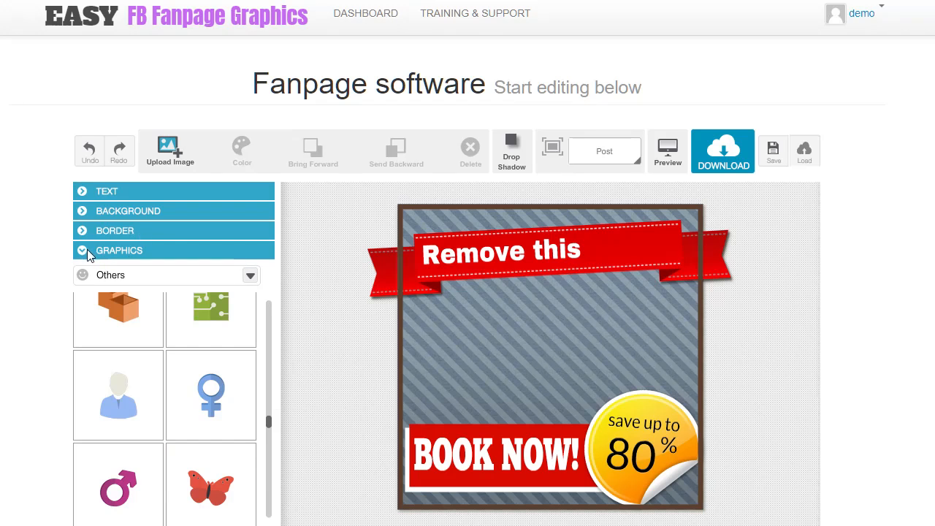
left_click(112, 524)
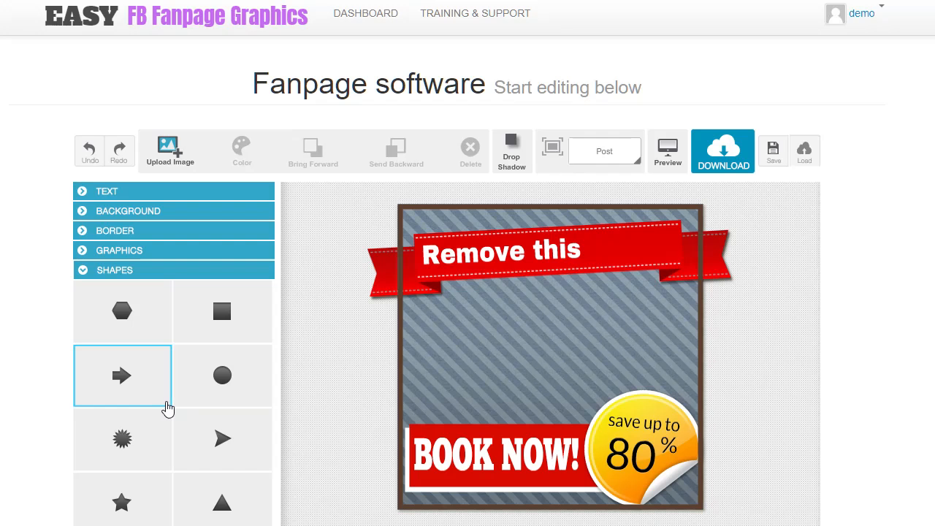
left_click(221, 378)
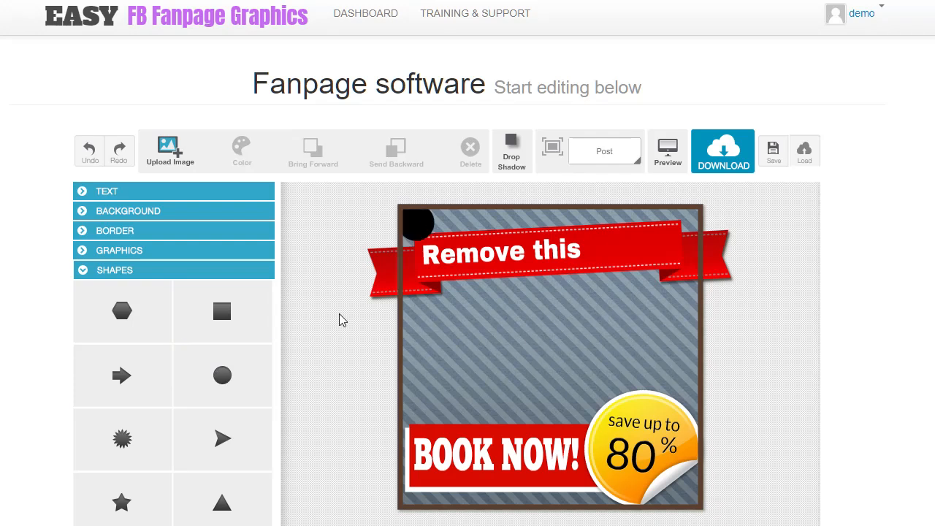
left_click(247, 315)
left_click_drag(431, 231, 682, 299)
left_click_drag(528, 352, 562, 355)
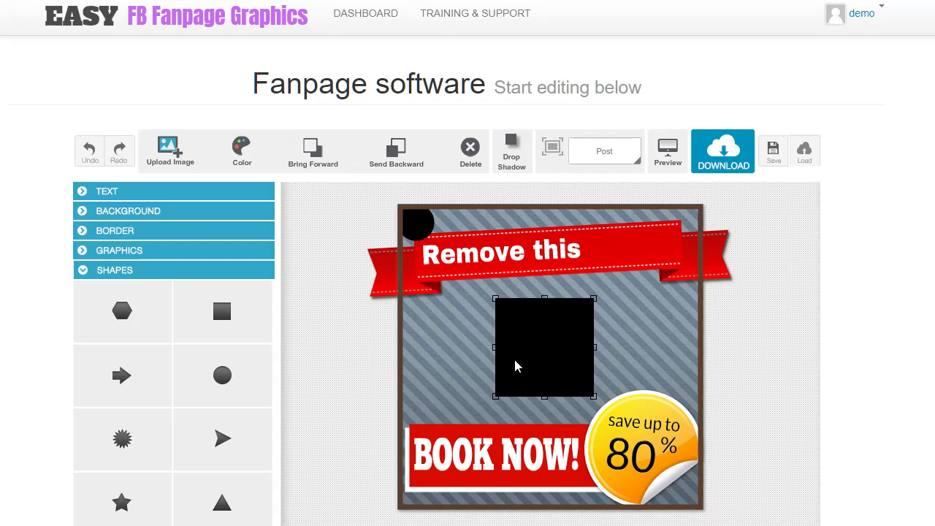
- Colour the central square light yellow, then enlarge and tilt it so it covers most of the post
left_click(242, 149)
left_click(273, 189)
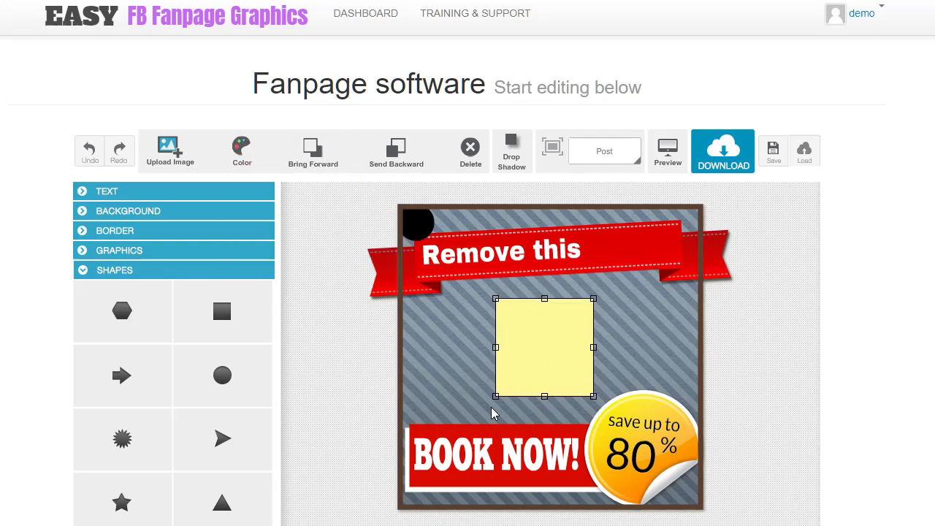
left_click_drag(494, 400, 363, 391)
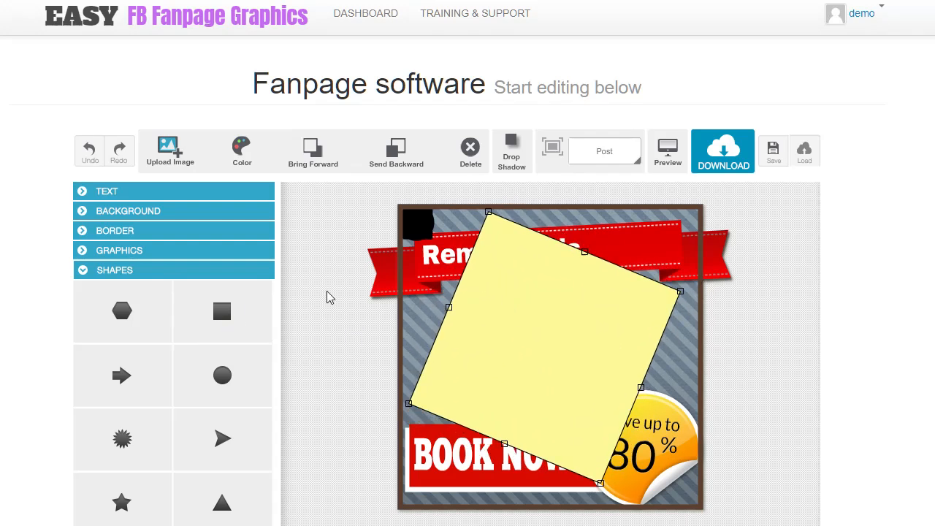
- Shape another black square into a thin tilted strip along the upper edge of the yellow square
left_click_drag(419, 229, 604, 282)
mouse_move(542, 296)
left_mouse_down()
mouse_move(542, 284)
mouse_move(549, 414)
mouse_move(553, 278)
mouse_move(560, 293)
left_mouse_up()
left_click_drag(624, 308, 681, 304)
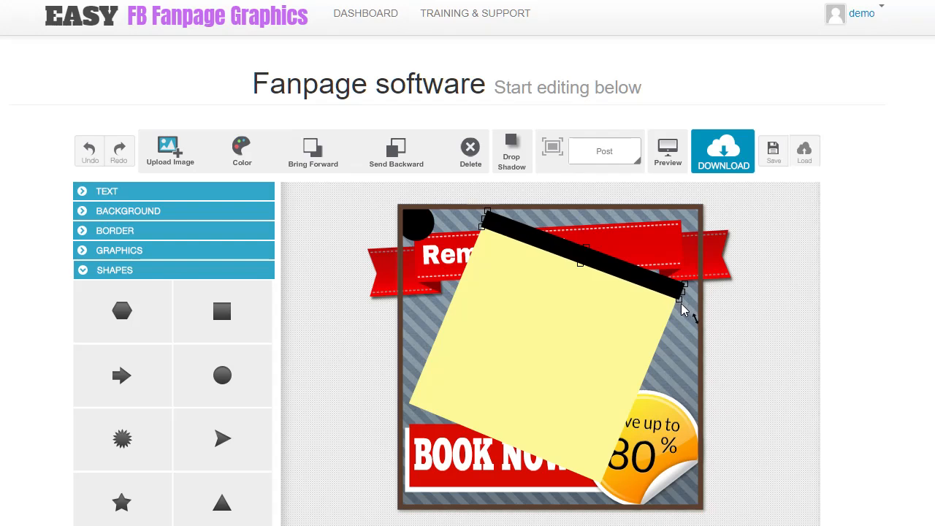
left_click(420, 335)
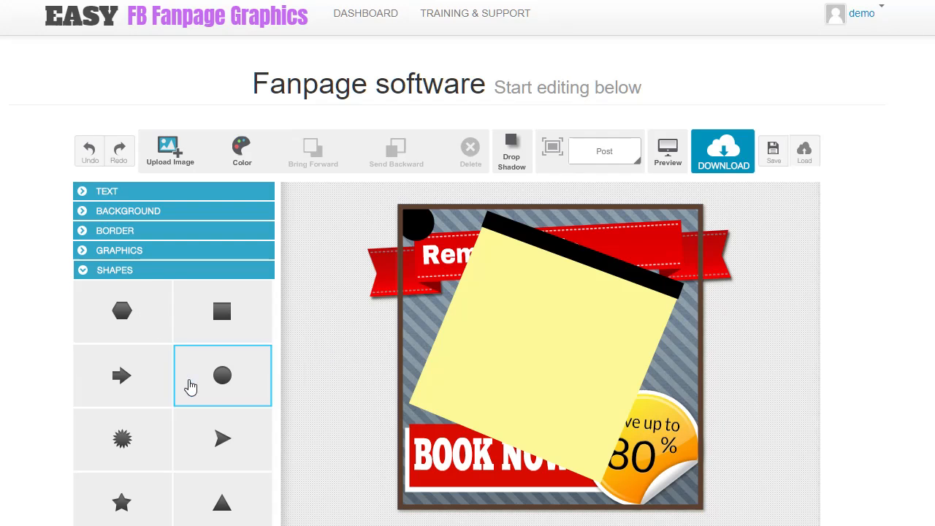
- Look through the available Cover templates and Post templates
left_click(122, 524)
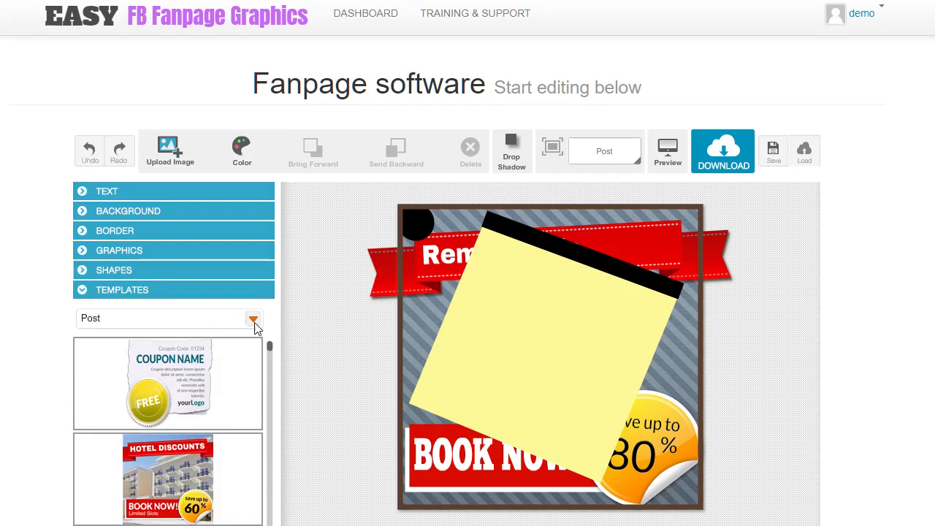
left_click(253, 321)
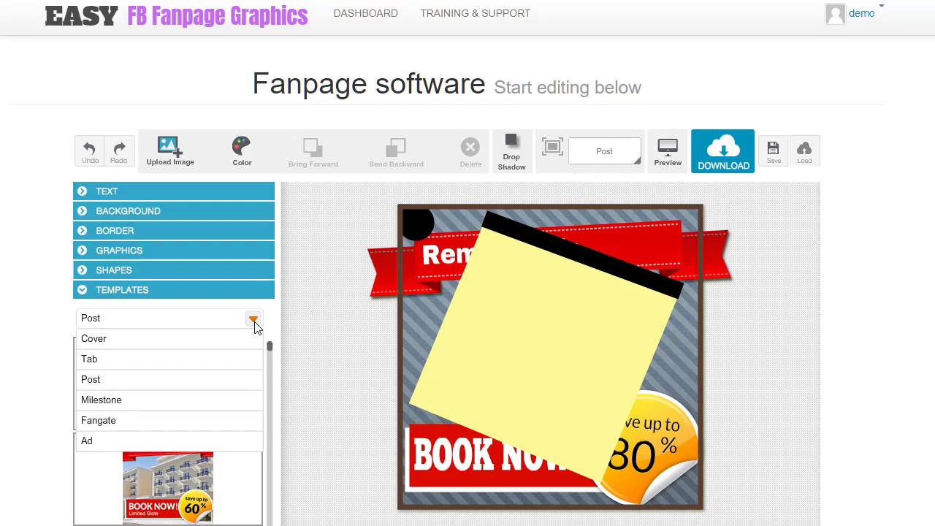
left_click(122, 341)
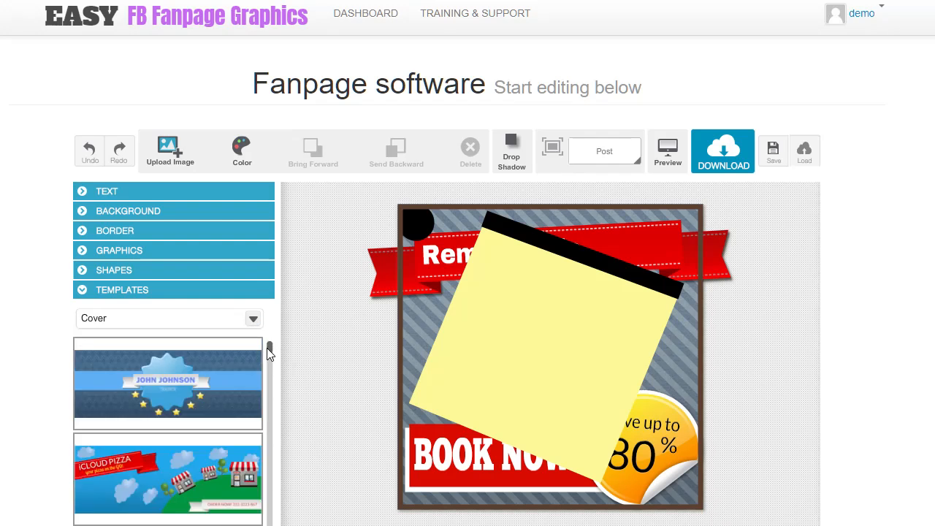
left_click_drag(270, 353, 278, 525)
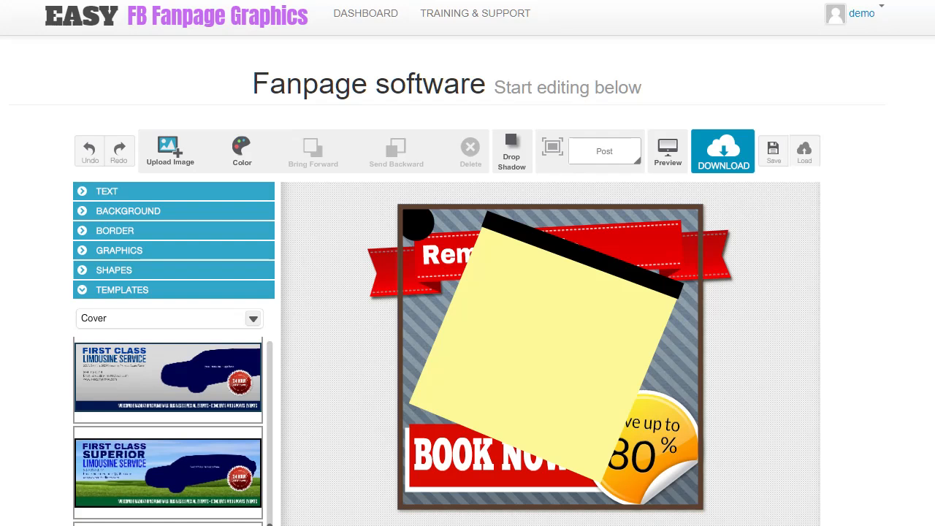
left_click(251, 321)
left_click(184, 380)
scroll(269, 355, "down", 5)
left_click_drag(270, 366, 282, 516)
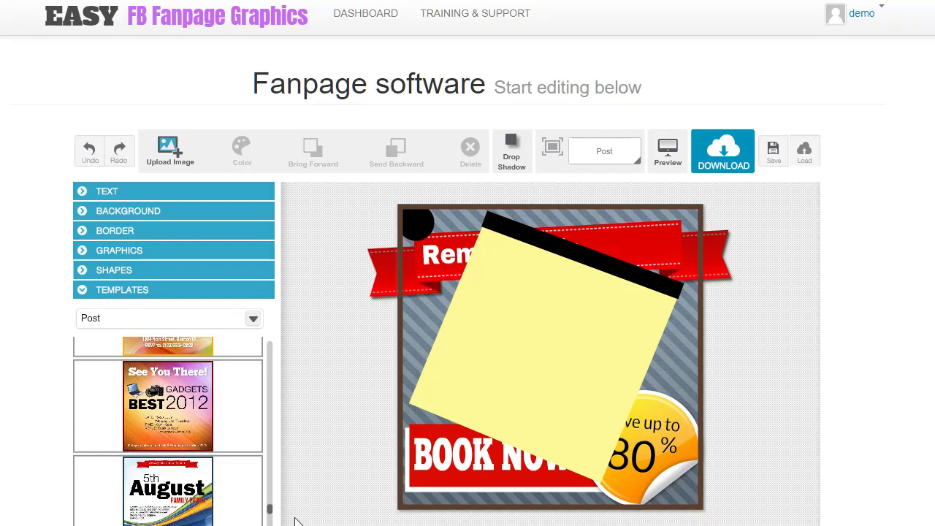
- Load the 5th August Family Picnic post template, then browse the other post templates and the list of template types
left_click(208, 499)
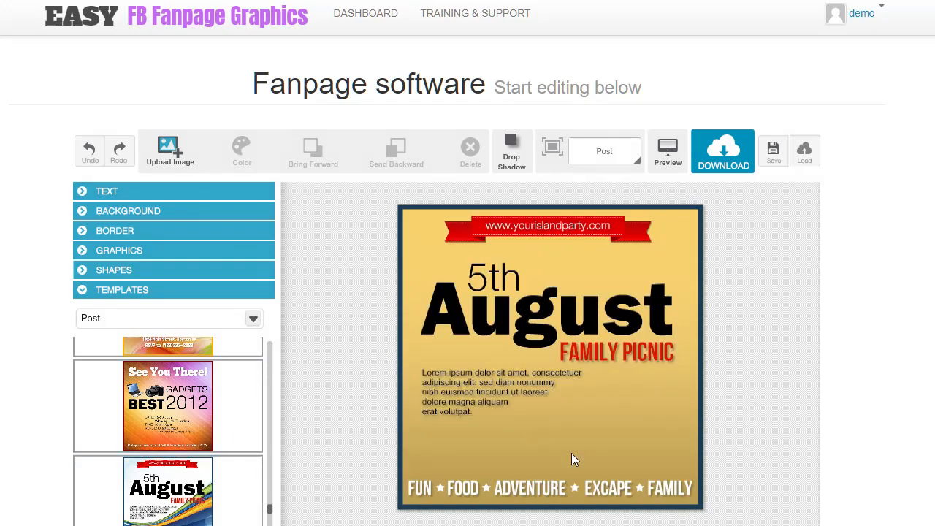
left_click_drag(271, 507, 271, 455)
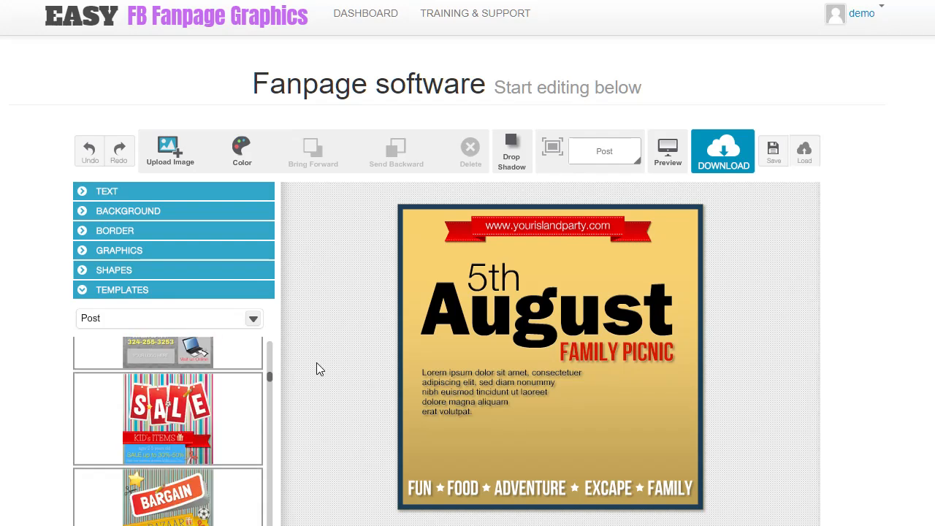
left_click(99, 293)
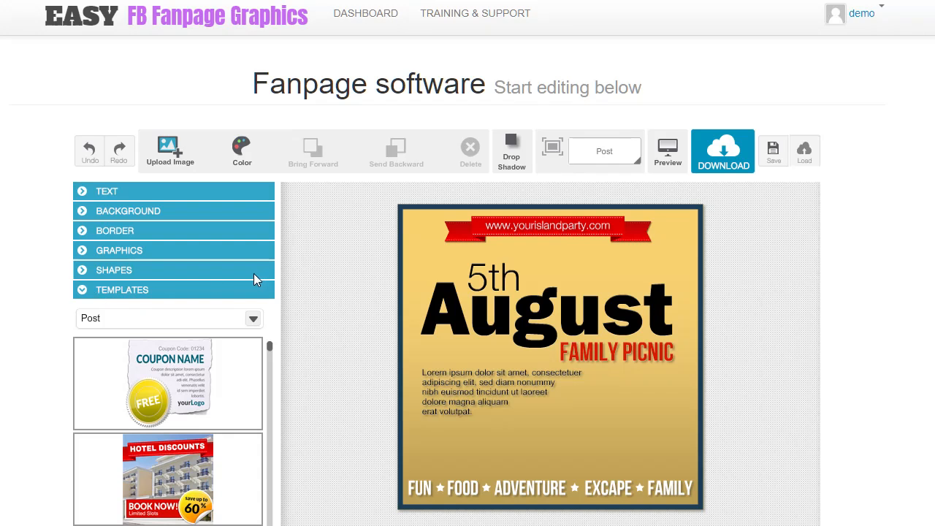
left_click(253, 318)
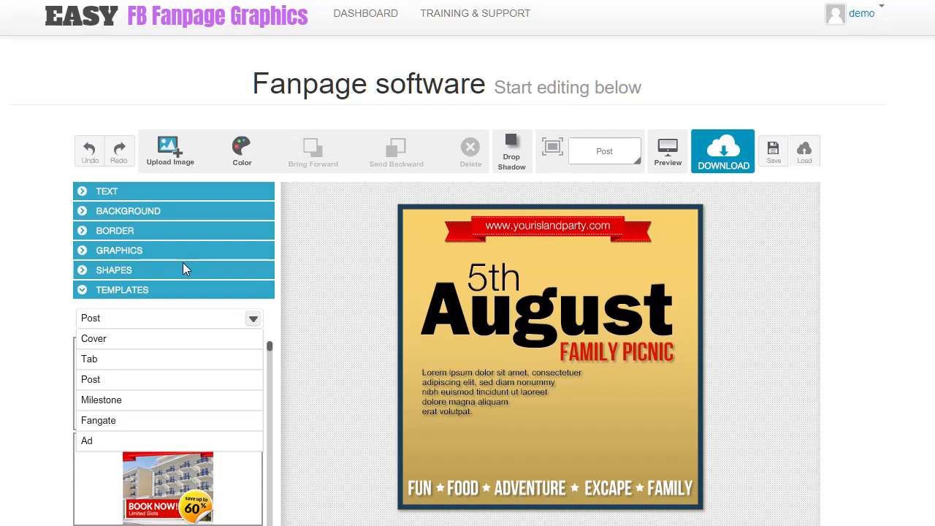
- Change the canvas to a custom size of 900 x 900 px
left_click(632, 161)
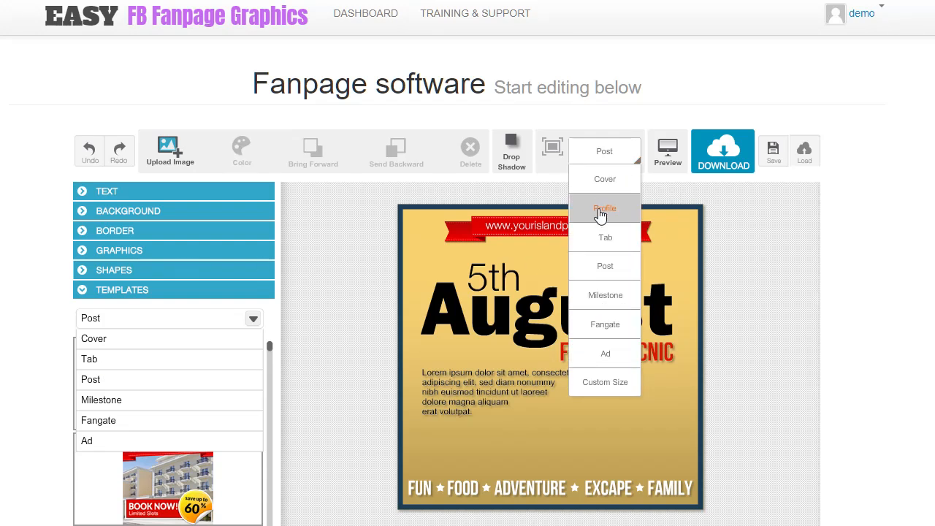
left_click(605, 382)
double_click(537, 355)
type("900")
double_click(593, 361)
type("900")
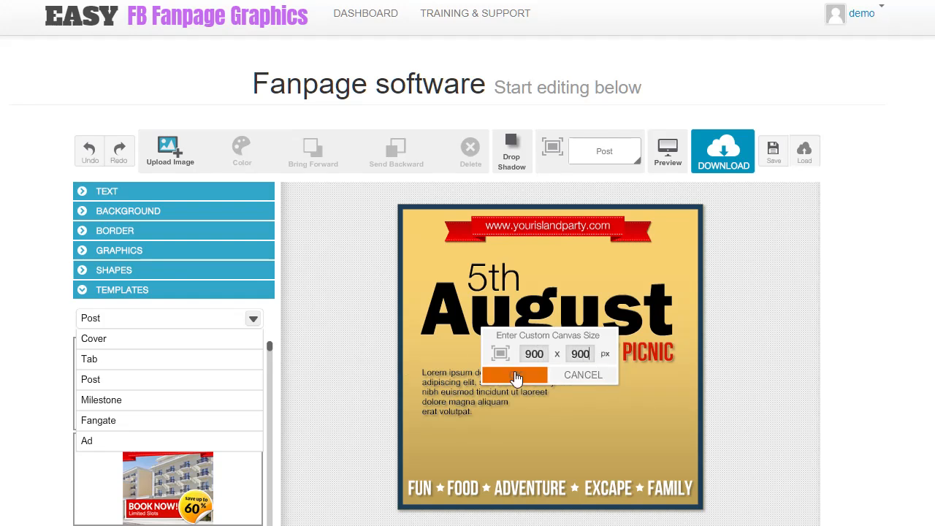
left_click(517, 375)
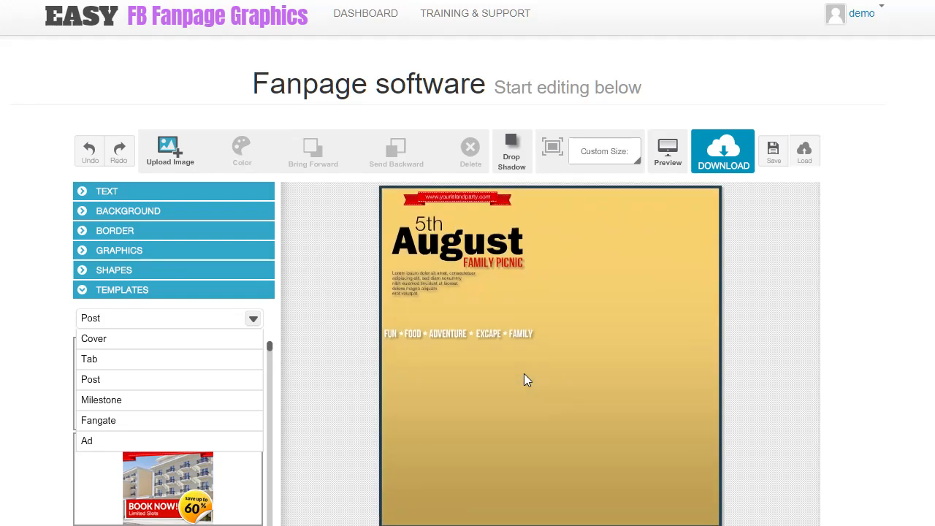
- Preview the Family Picnic design on its enlarged canvas and return to the editor
left_click(463, 267)
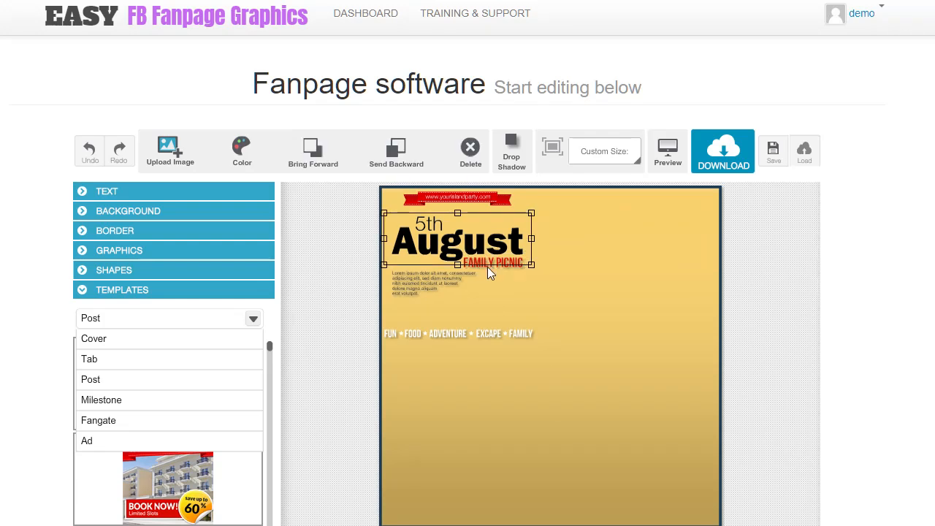
left_click(255, 329)
left_click(349, 351)
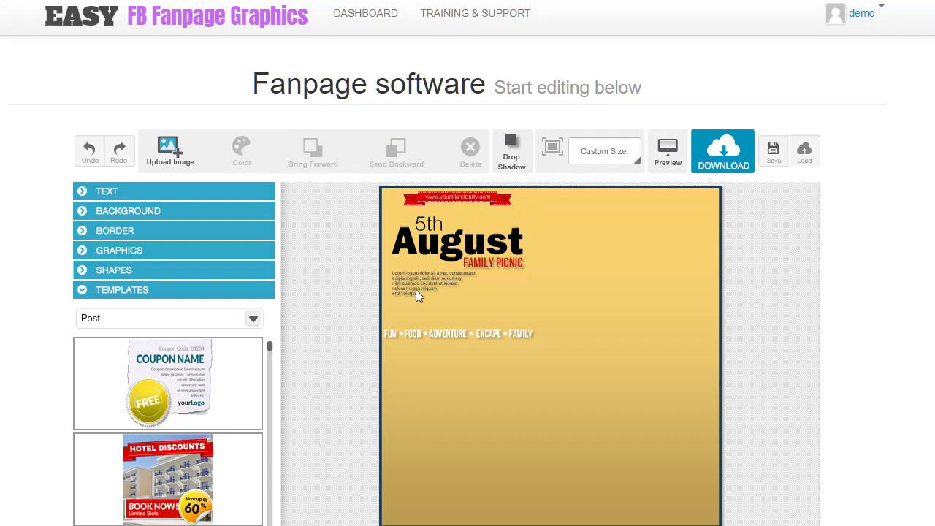
left_click(477, 415)
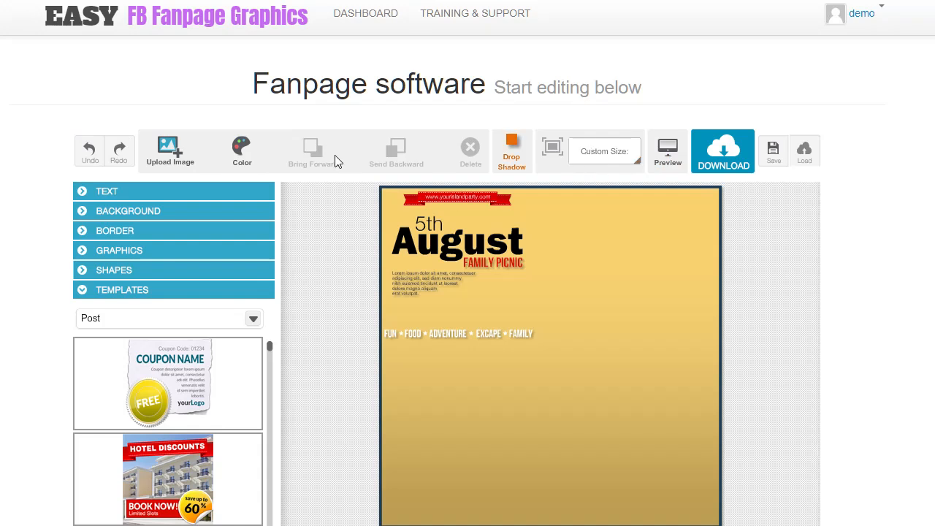
left_click(666, 151)
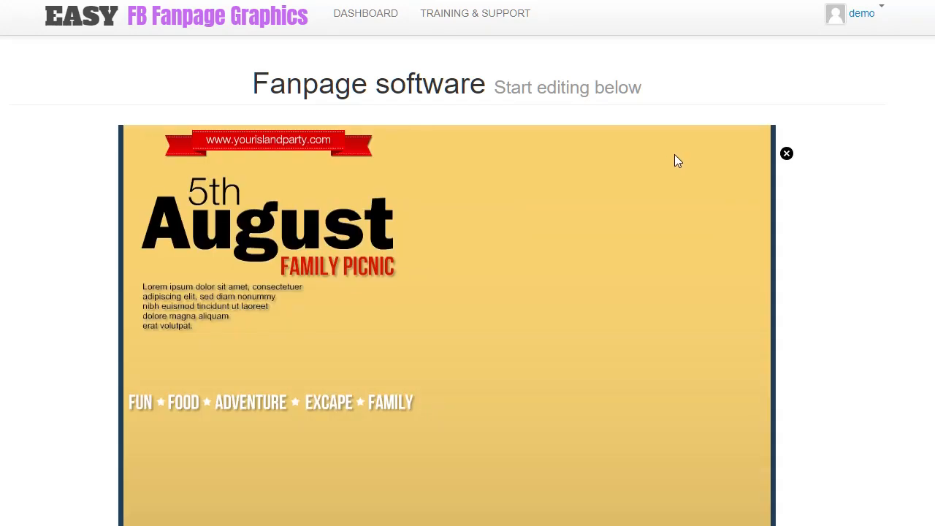
left_click(787, 154)
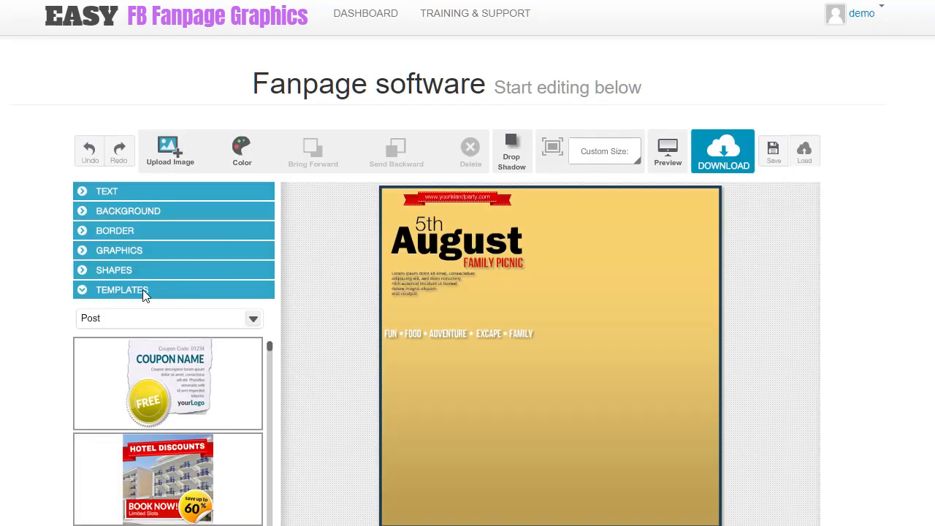
- Load the Coupon Name post template, preview it and return to the editor
left_click(162, 392)
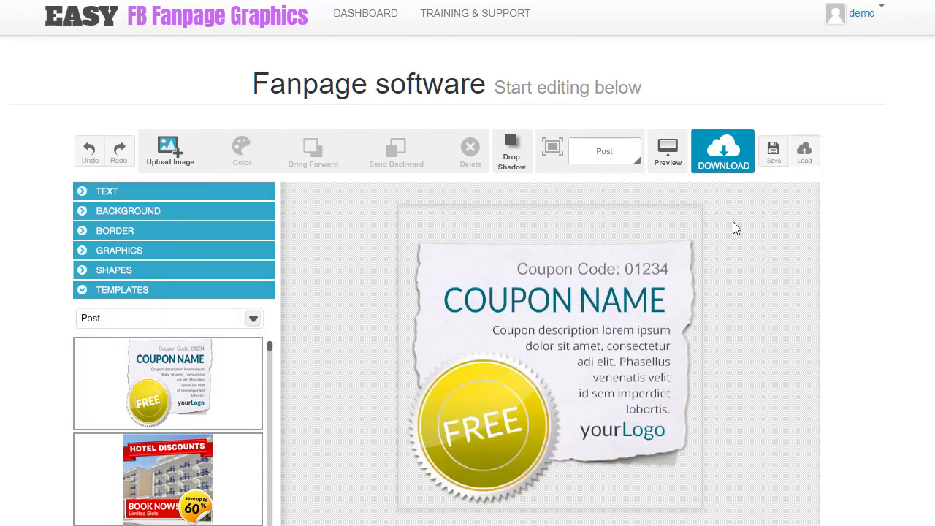
left_click(641, 298)
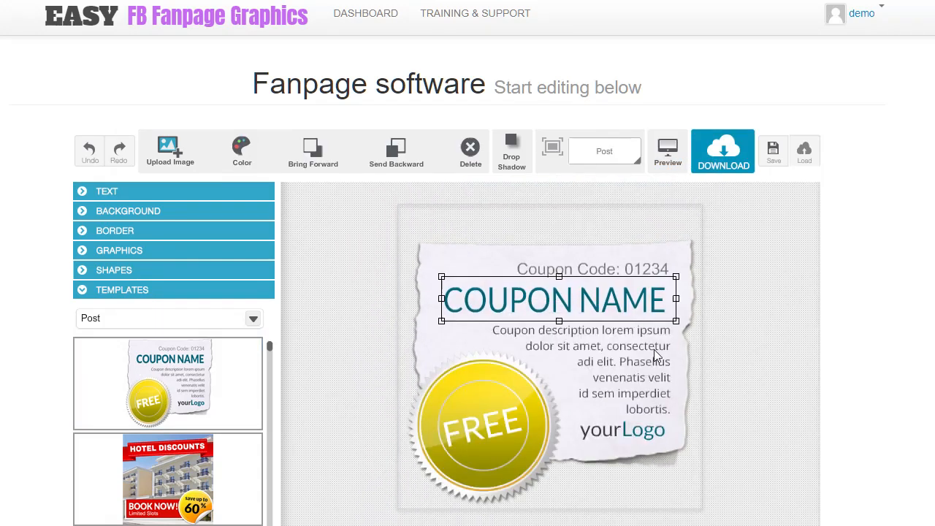
left_click(662, 156)
scroll(664, 163, "down", 1)
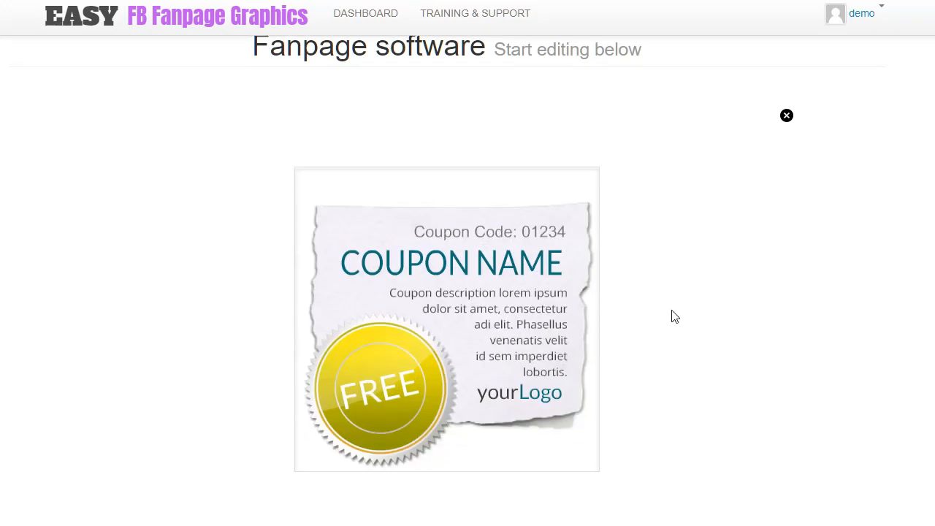
left_click(786, 115)
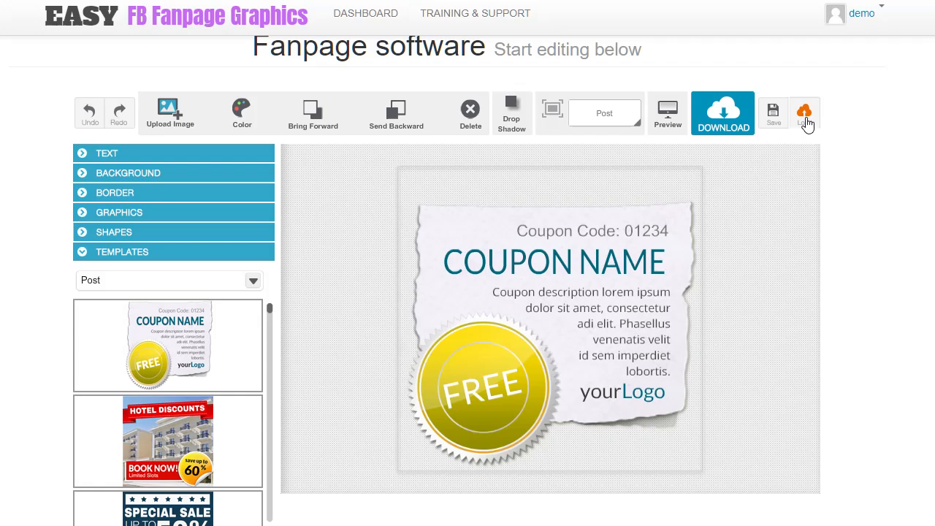
- Load the "You could save up to $300" post template and open the file name prompt for saving the design
left_click(586, 276)
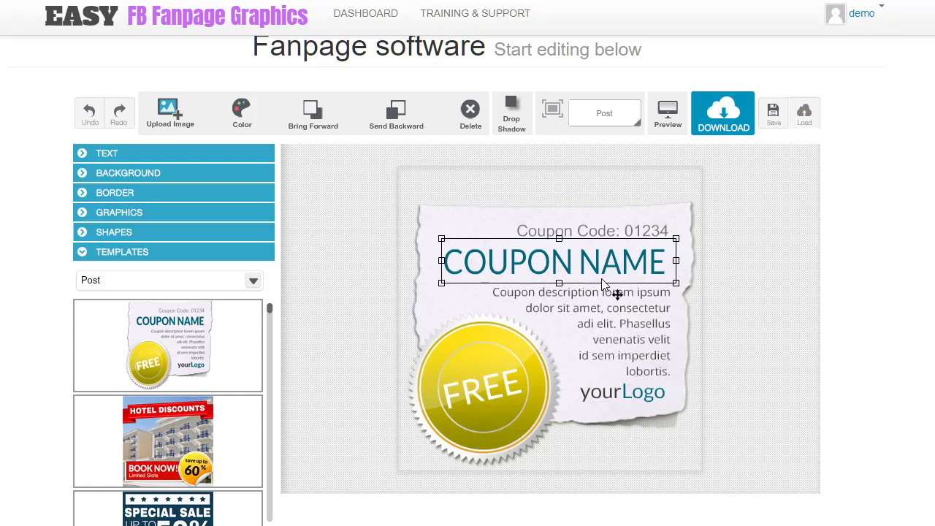
left_click_drag(266, 313, 270, 330)
left_click(180, 390)
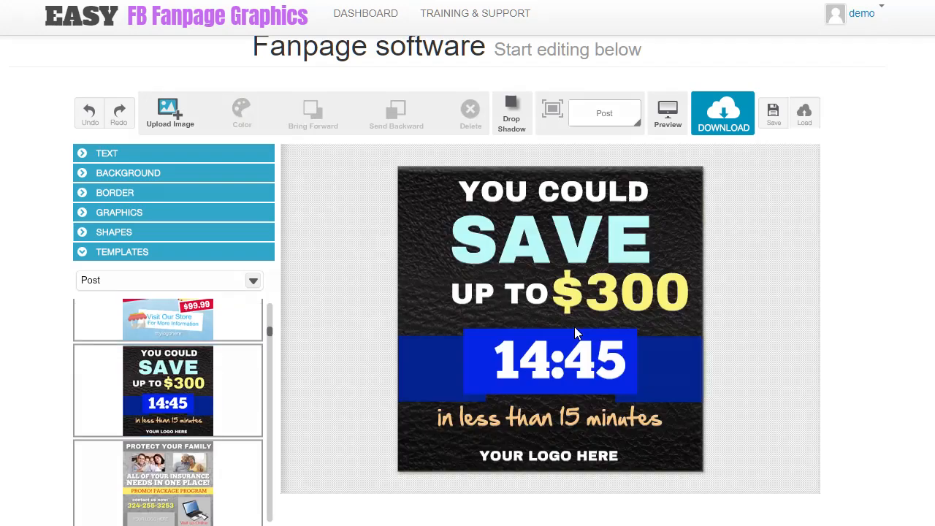
left_click(772, 115)
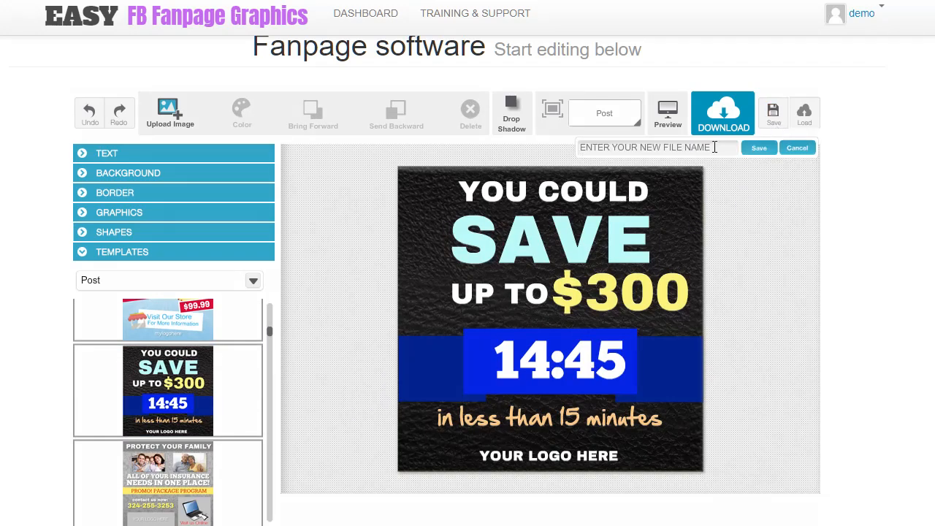